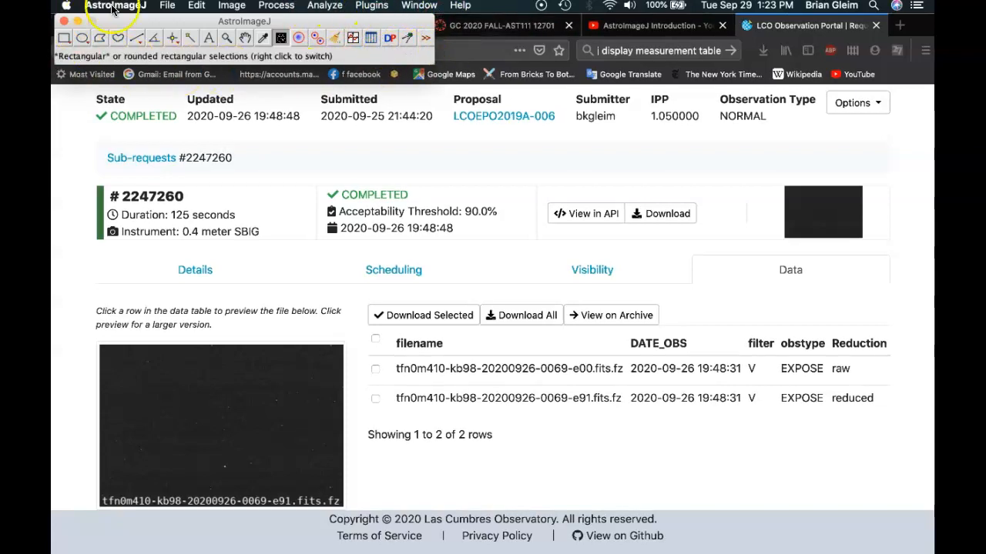
pyautogui.moveTo(308, 22)
pyautogui.mouseDown()
pyautogui.moveTo(314, 60)
pyautogui.moveTo(310, 6)
pyautogui.mouseUp()
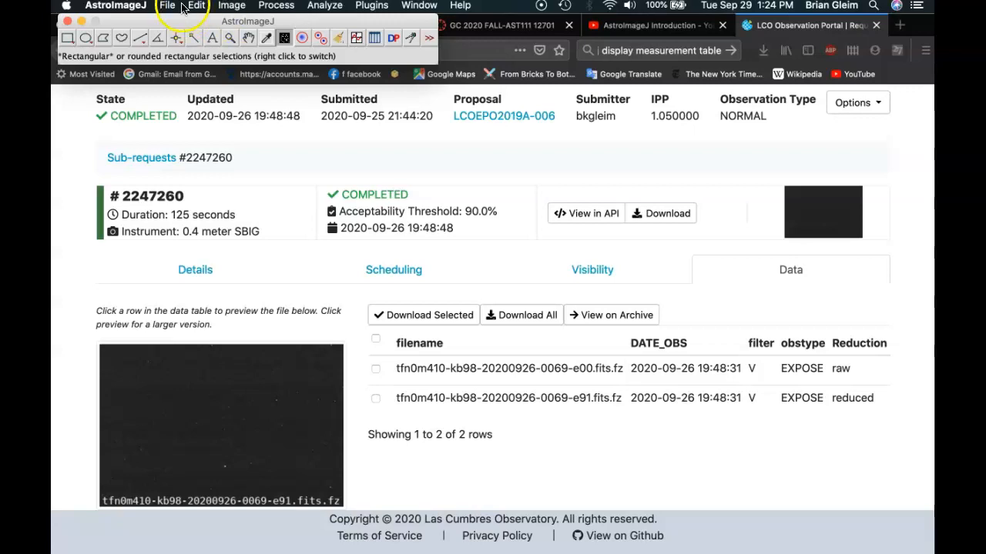
pyautogui.click(167, 5)
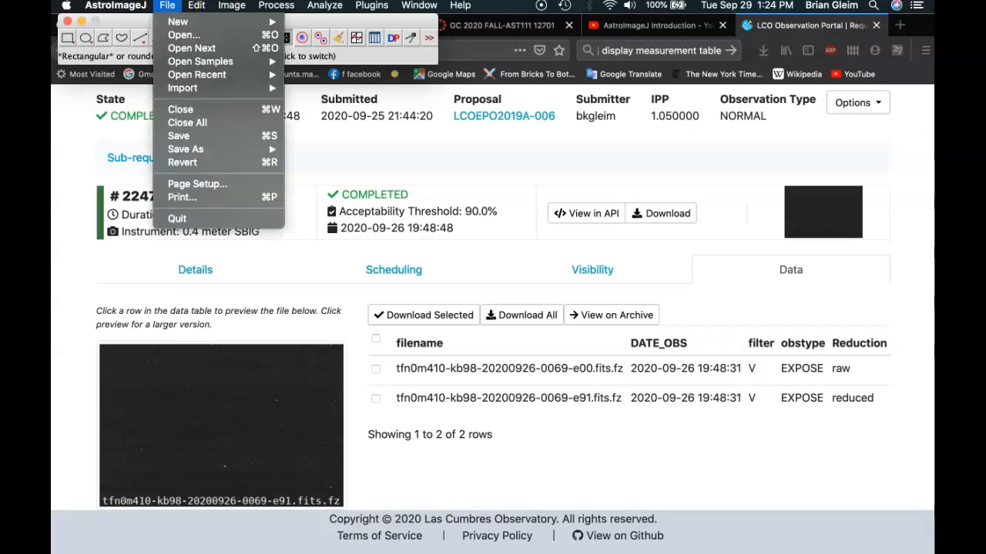
pyautogui.click(181, 36)
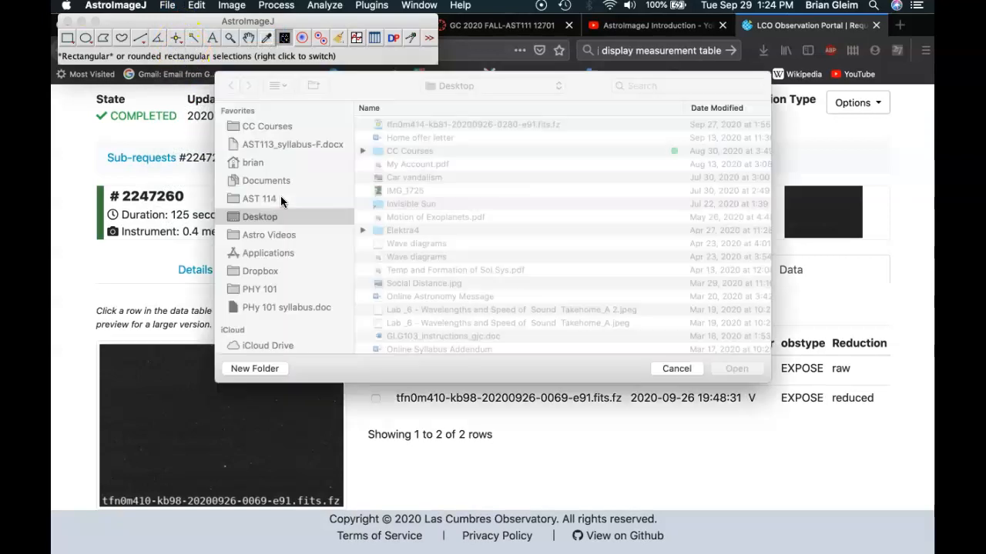
pyautogui.doubleClick(416, 125)
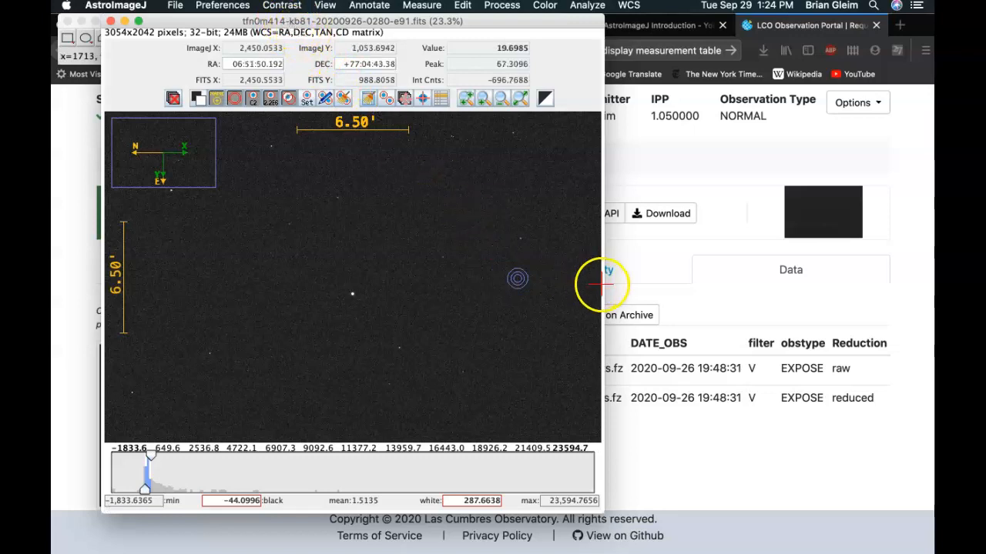
pyautogui.moveTo(603, 285); pyautogui.dragTo(859, 282)
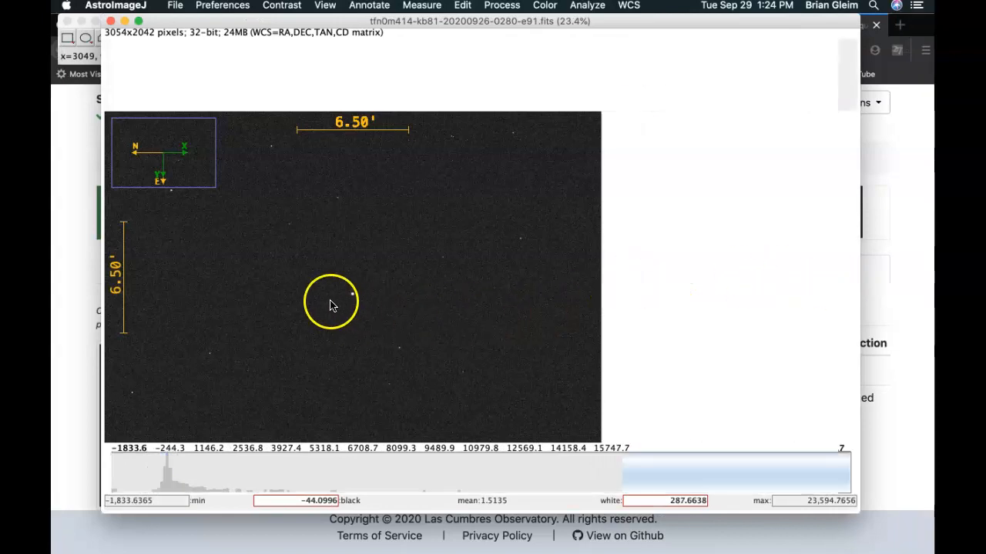
pyautogui.click(331, 301)
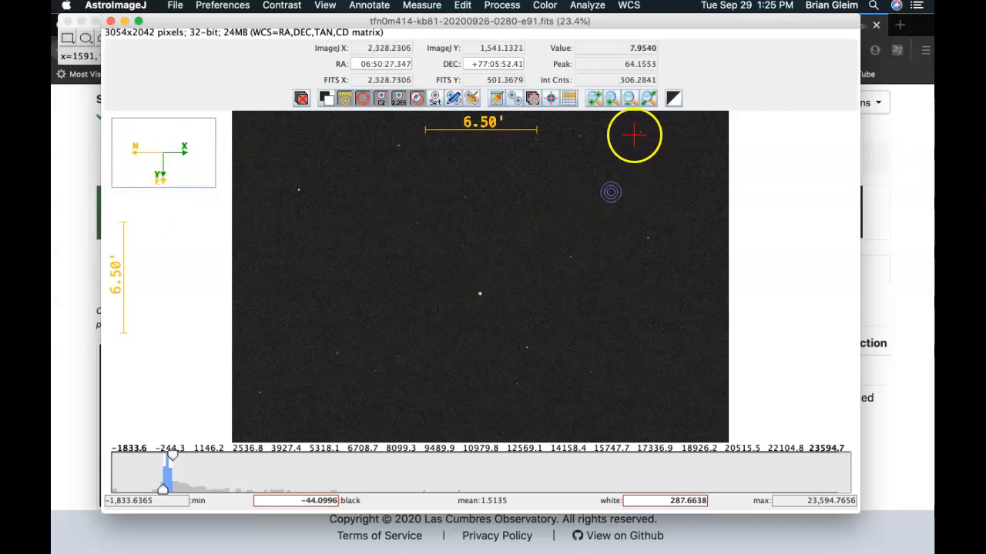
# Zoom in on the bright star near the image centre and examine its coordinates, peak and integrated counts under the aperture.
pyautogui.click(594, 99)
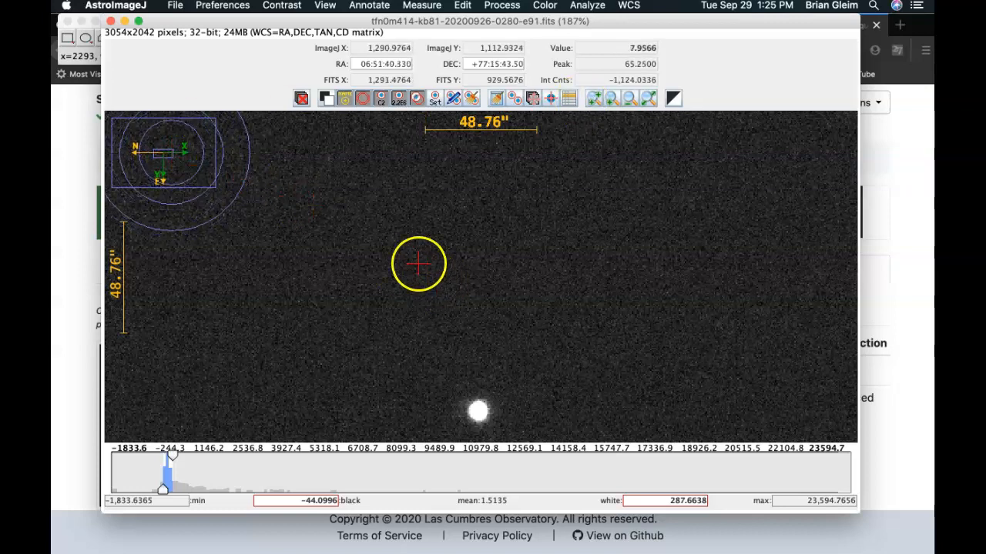
pyautogui.moveTo(497, 260); pyautogui.dragTo(599, 311)
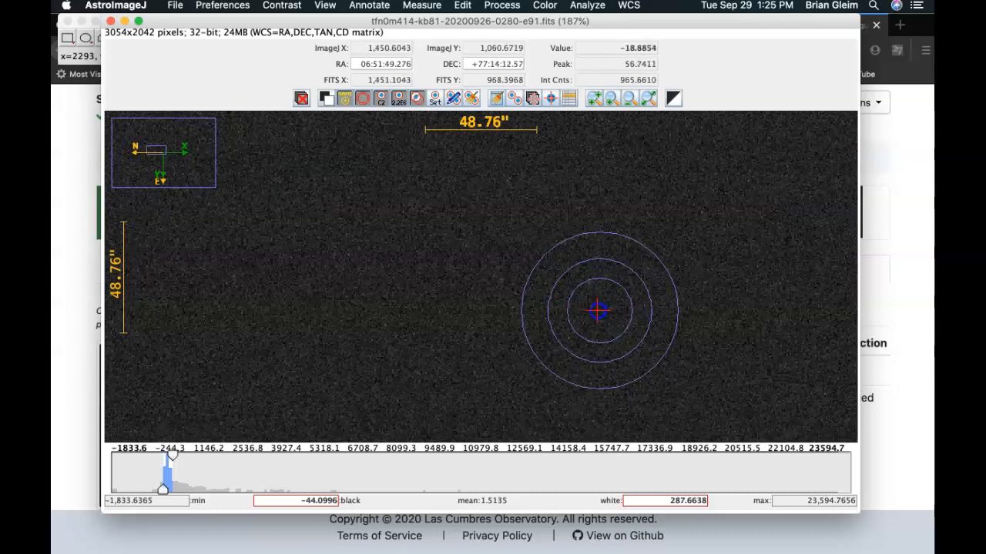
pyautogui.moveTo(286, 177); pyautogui.dragTo(344, 67)
pyautogui.moveTo(372, 215); pyautogui.dragTo(360, 209)
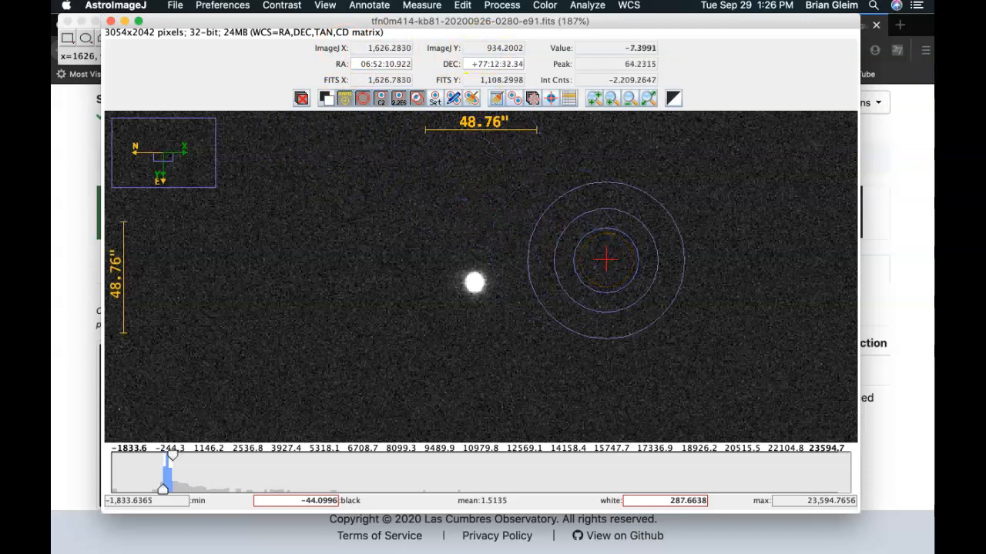
pyautogui.moveTo(604, 258); pyautogui.dragTo(462, 69)
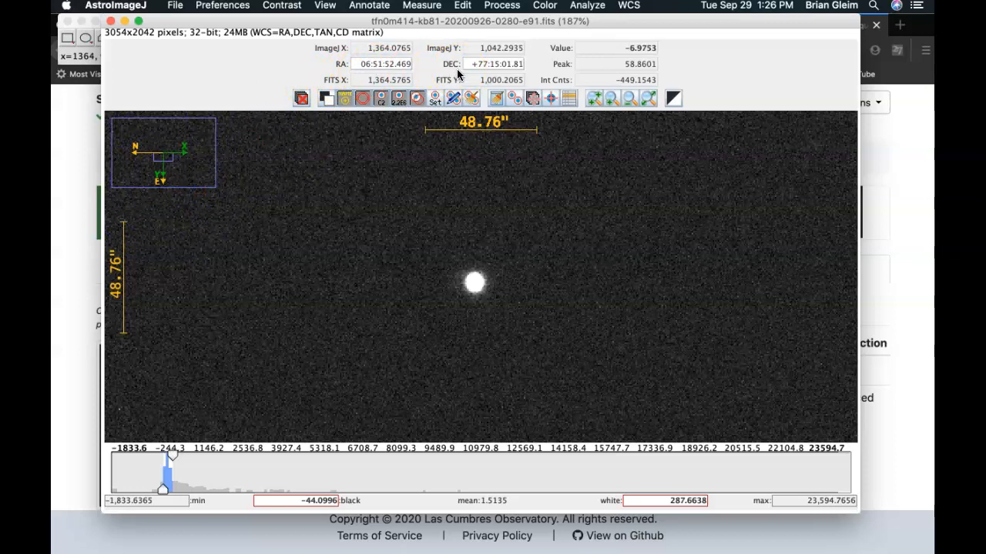
pyautogui.click(472, 283)
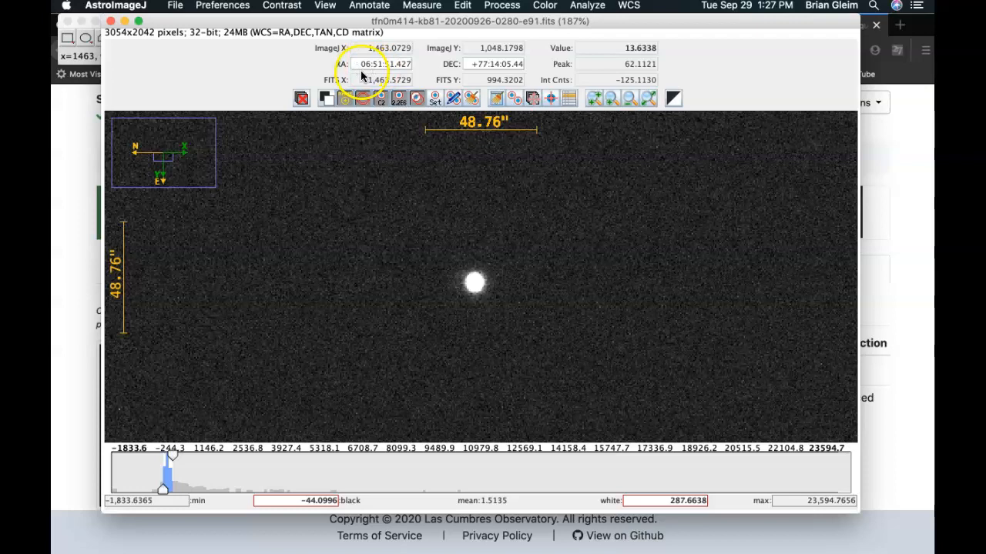
pyautogui.click(474, 284)
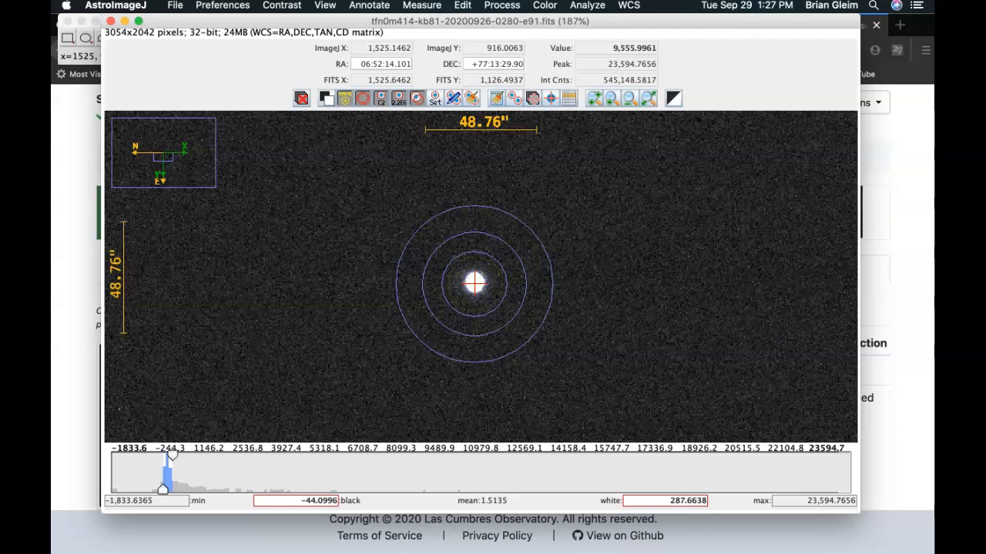
pyautogui.click(474, 282)
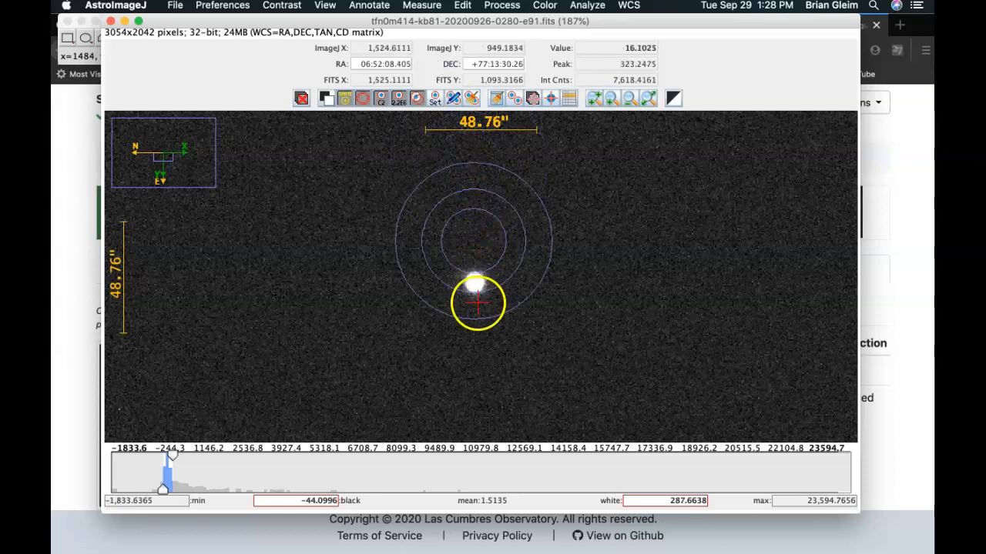
pyautogui.click(474, 282)
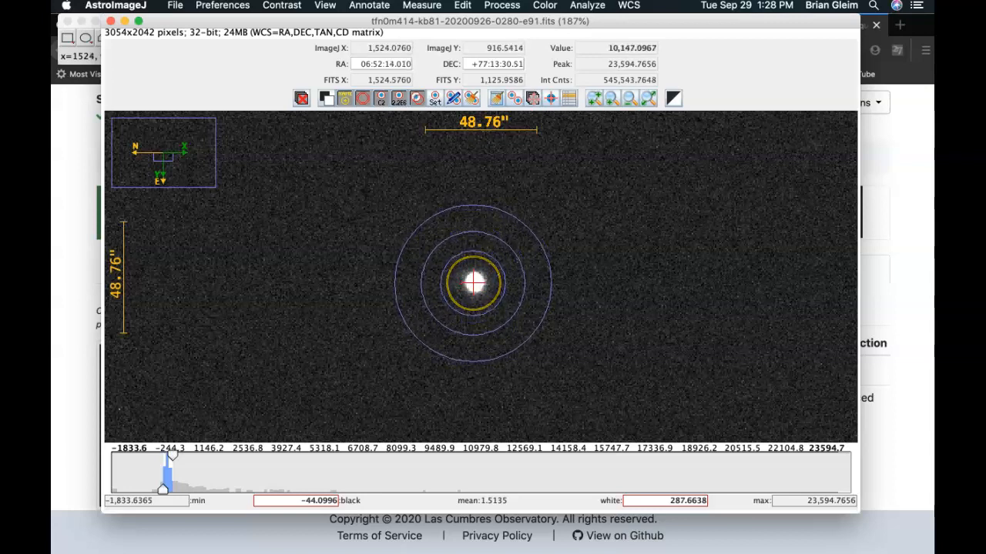
# Examine the sky and the fainter star around the bright star, and return the aperture to the bright star.
pyautogui.moveTo(572, 311); pyautogui.dragTo(308, 149)
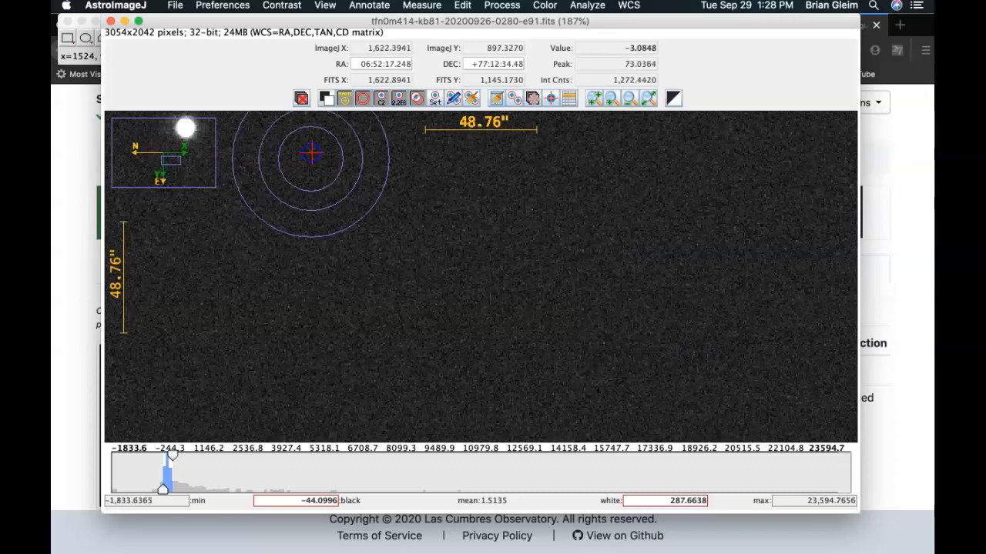
pyautogui.moveTo(428, 367); pyautogui.dragTo(409, 201)
pyautogui.click(510, 302)
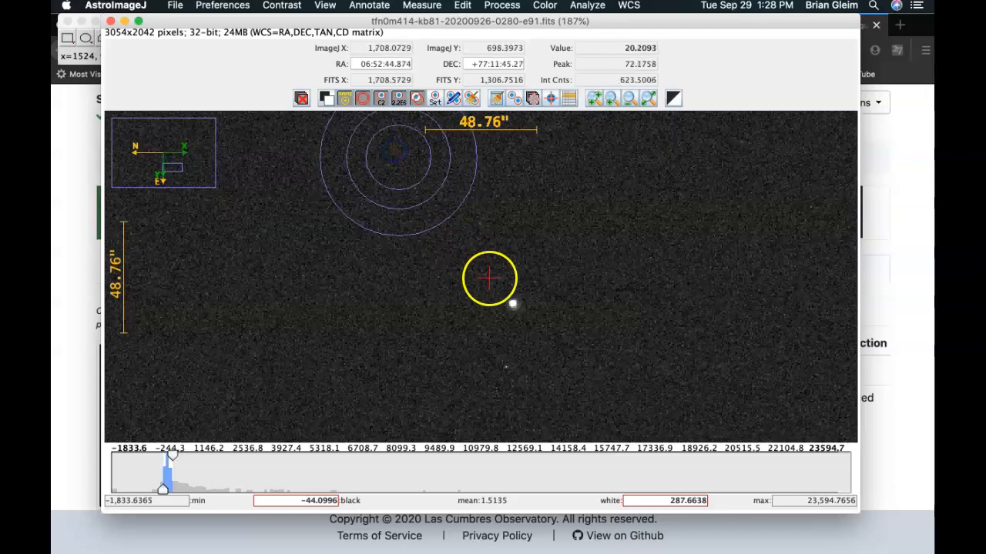
pyautogui.moveTo(312, 191); pyautogui.dragTo(733, 385)
pyautogui.moveTo(396, 161); pyautogui.dragTo(428, 374)
pyautogui.moveTo(379, 307); pyautogui.dragTo(292, 293)
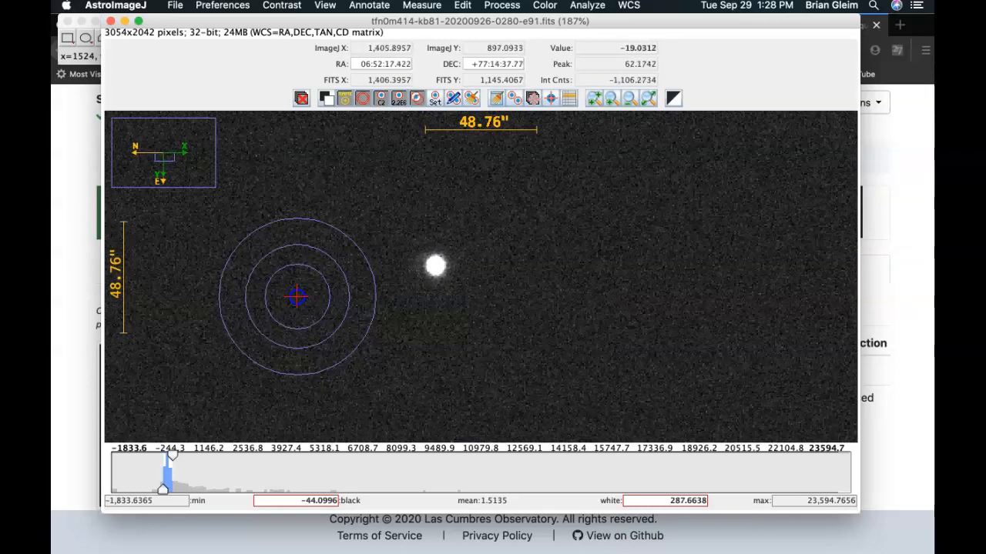
pyautogui.click(432, 271)
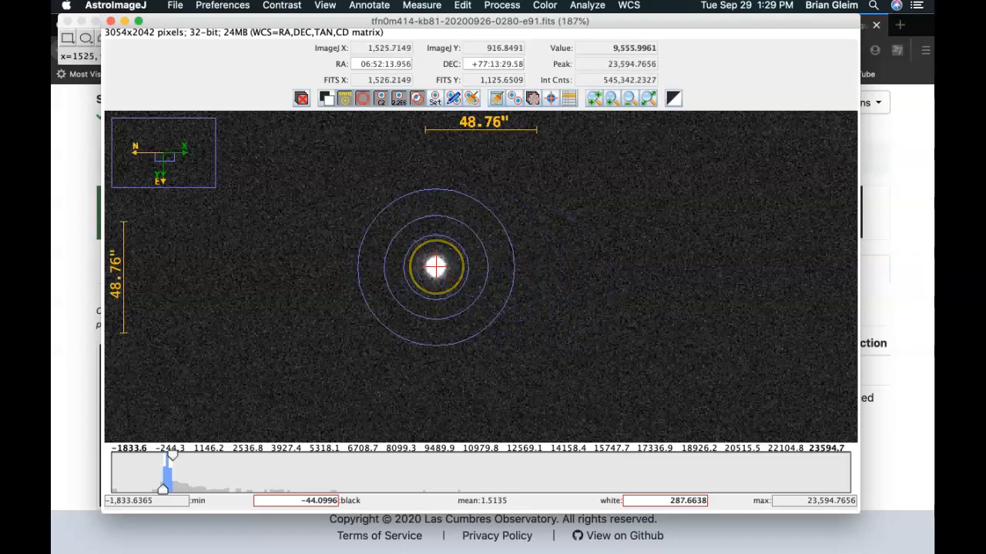
# Start a Multi-Aperture measurement with the existing settings and place target aperture T1 on the bright star.
pyautogui.click(514, 98)
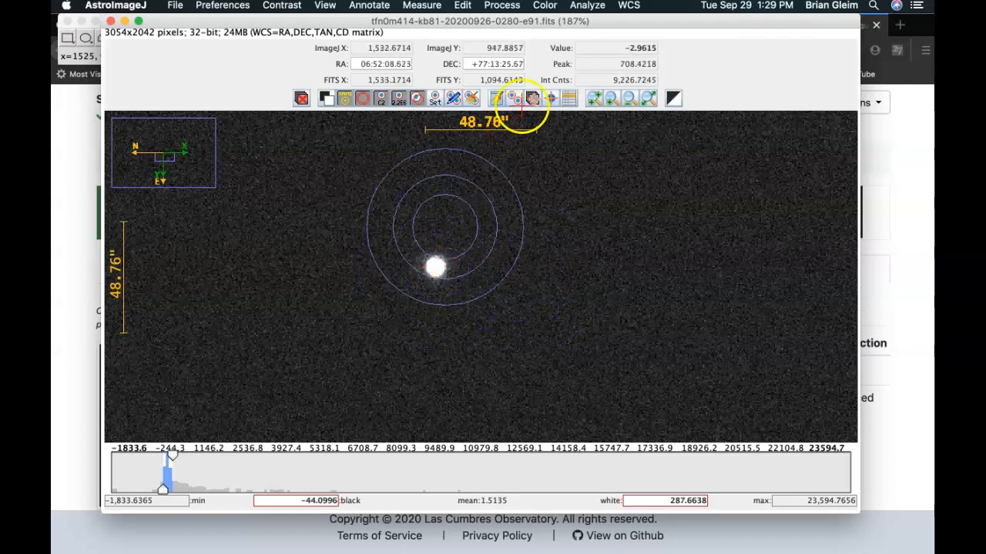
pyautogui.click(507, 177)
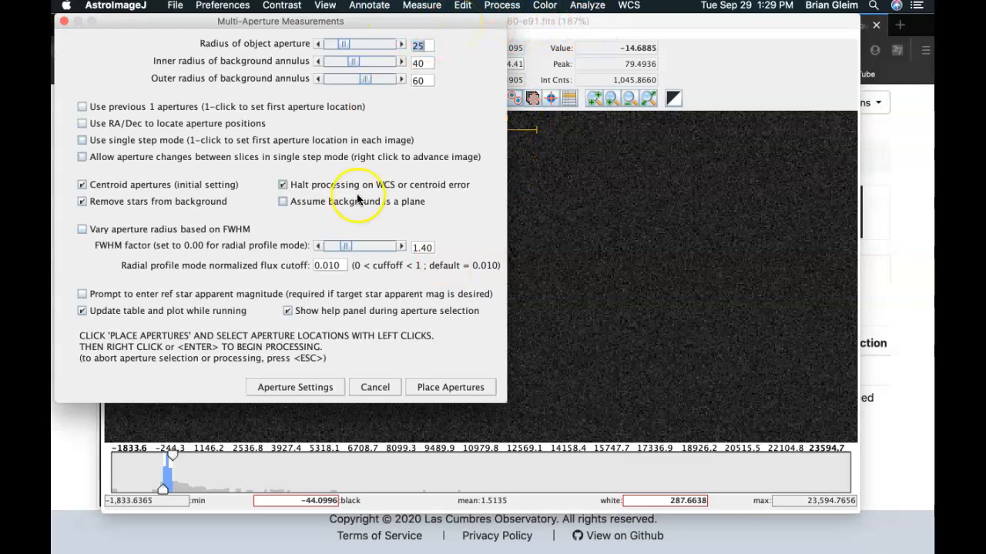
pyautogui.click(430, 393)
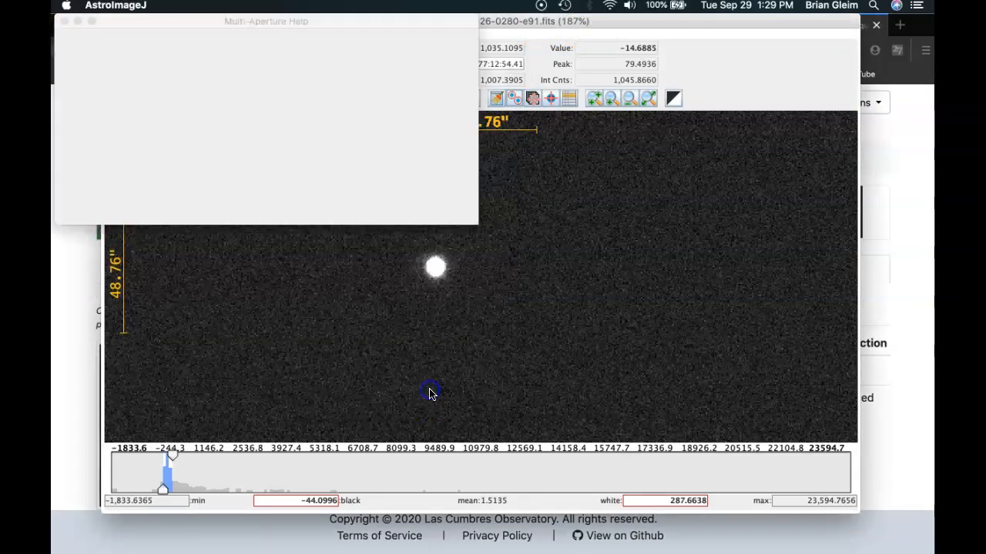
pyautogui.click(436, 266)
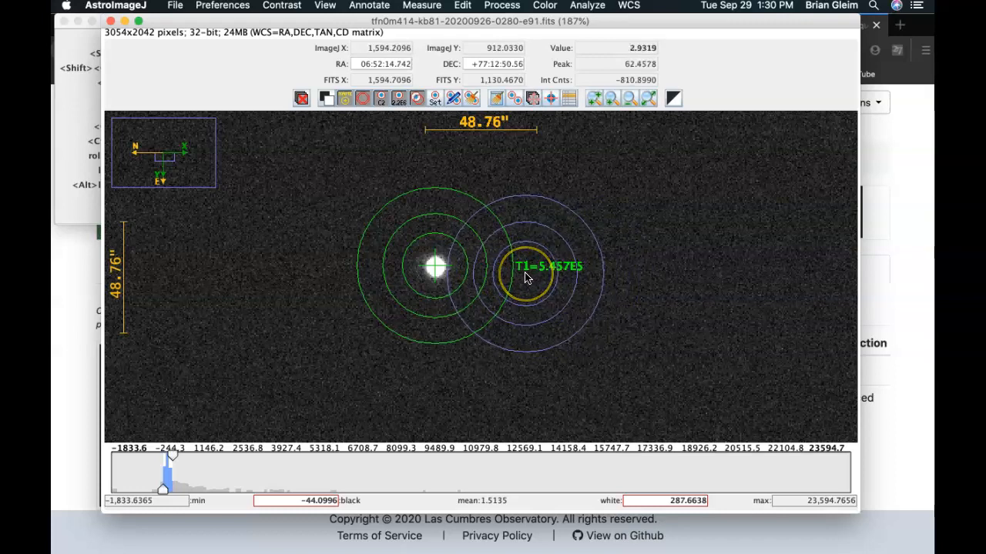
pyautogui.moveTo(526, 278); pyautogui.dragTo(575, 277)
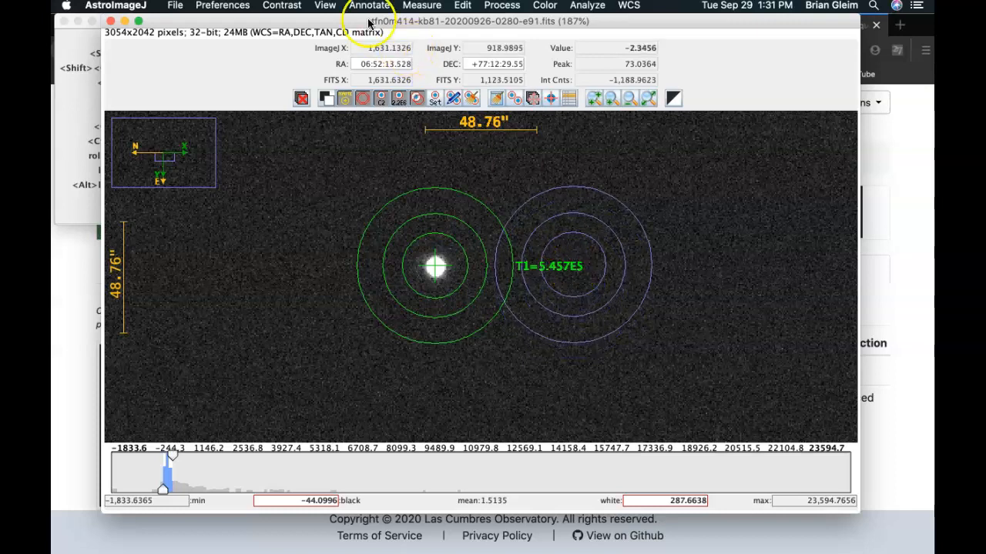
# Shift the image window aside to read the Multi-Aperture Help panel, and close the panel.
pyautogui.moveTo(368, 23); pyautogui.dragTo(435, 27)
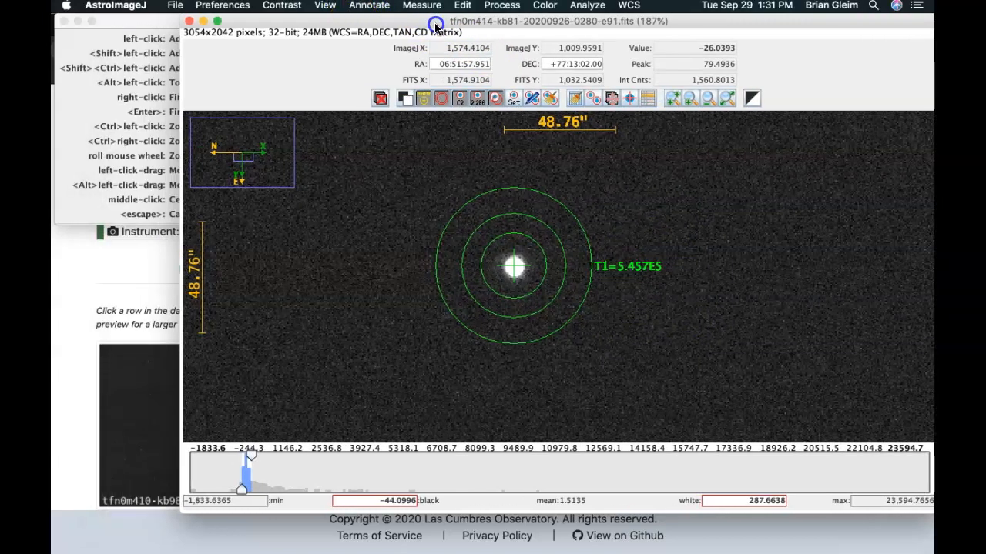
pyautogui.moveTo(178, 303); pyautogui.dragTo(461, 302)
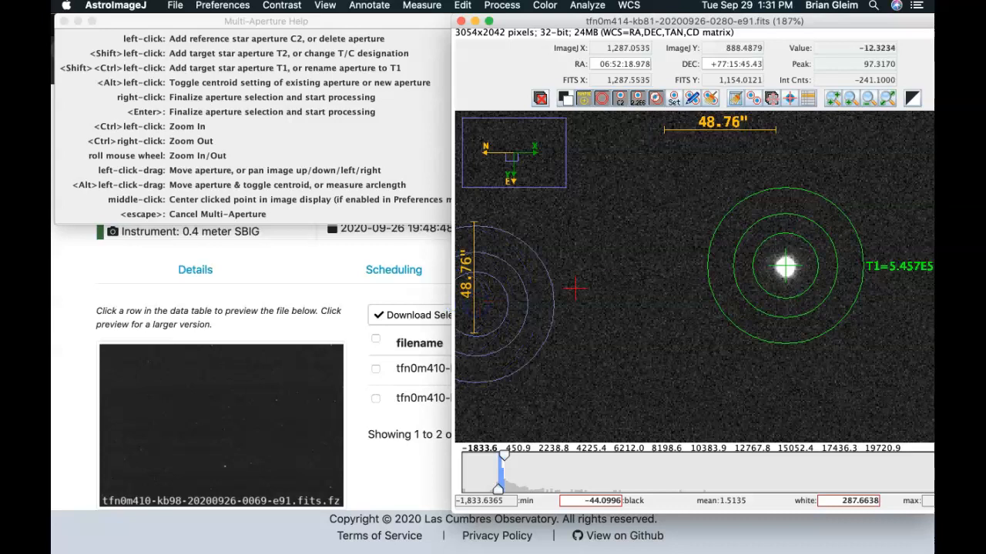
pyautogui.moveTo(636, 289); pyautogui.dragTo(530, 288)
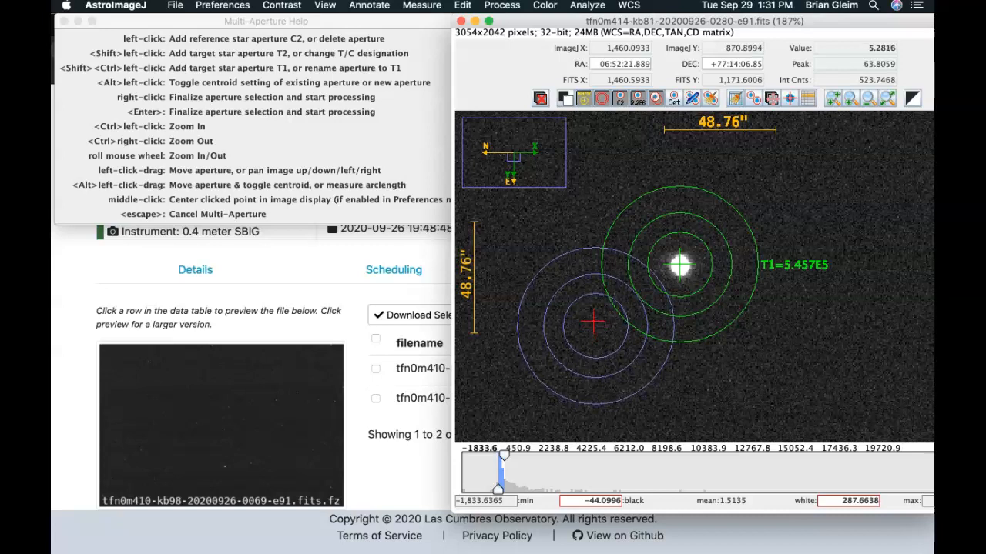
pyautogui.click(63, 21)
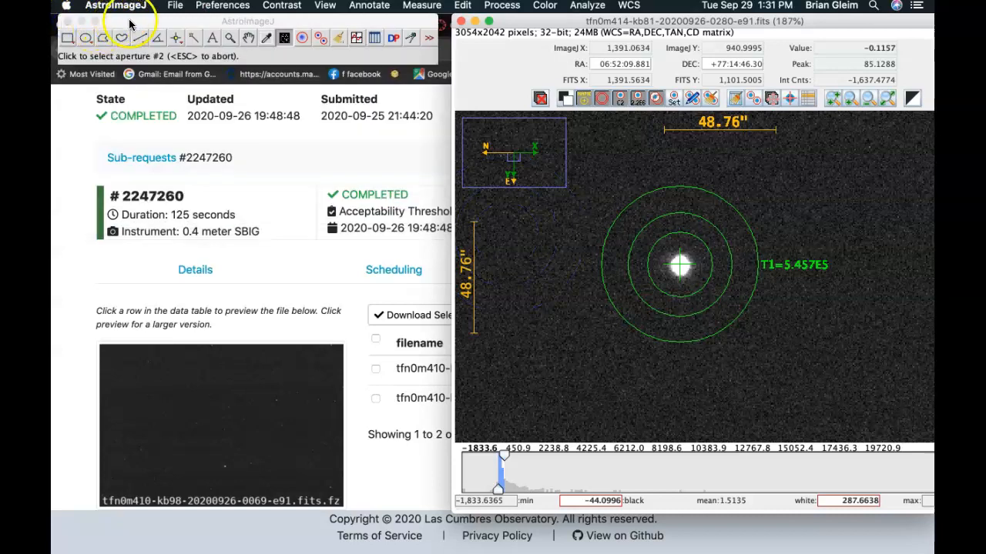
# Restart the Multi-Aperture measurement and open the additional aperture photometry settings that list the measurements table items.
pyautogui.click(318, 41)
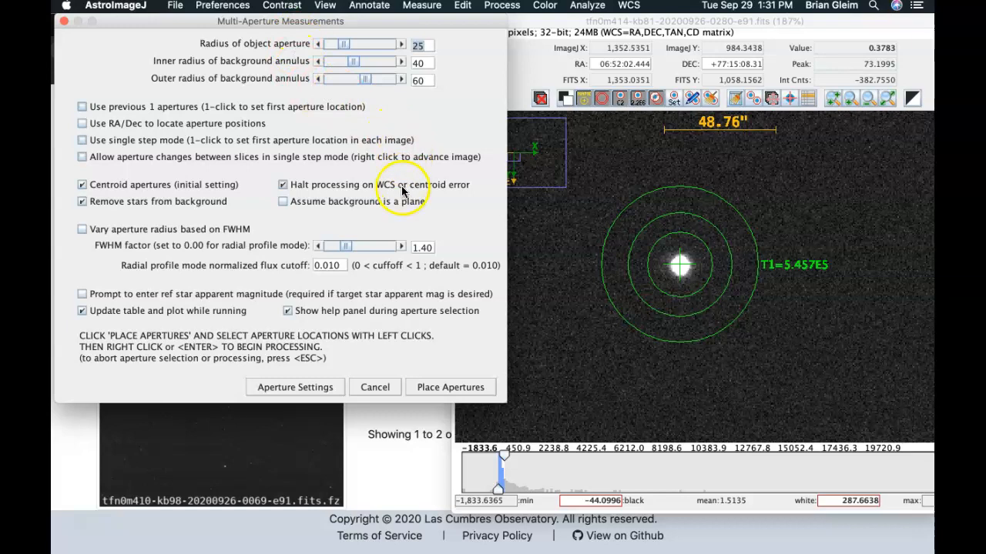
pyautogui.click(438, 221)
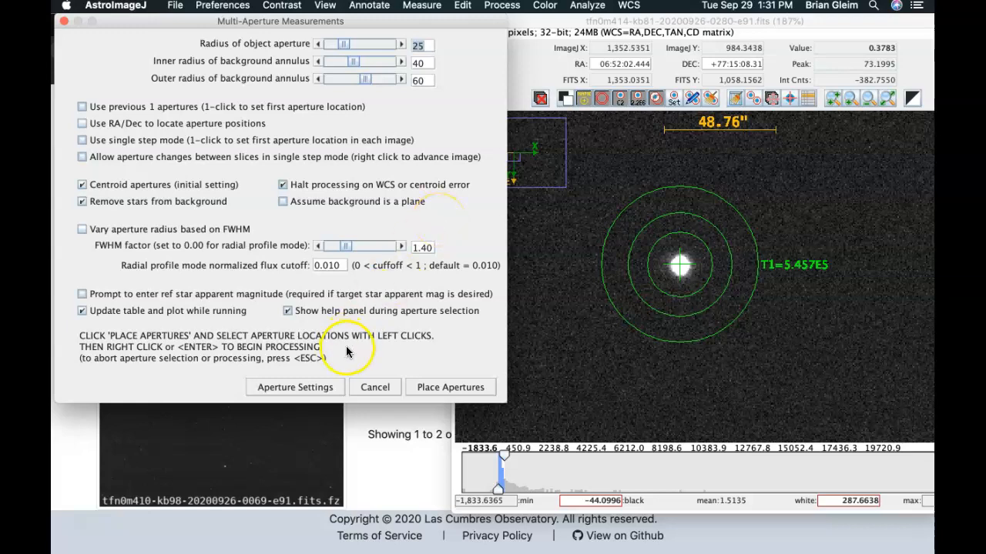
pyautogui.click(300, 389)
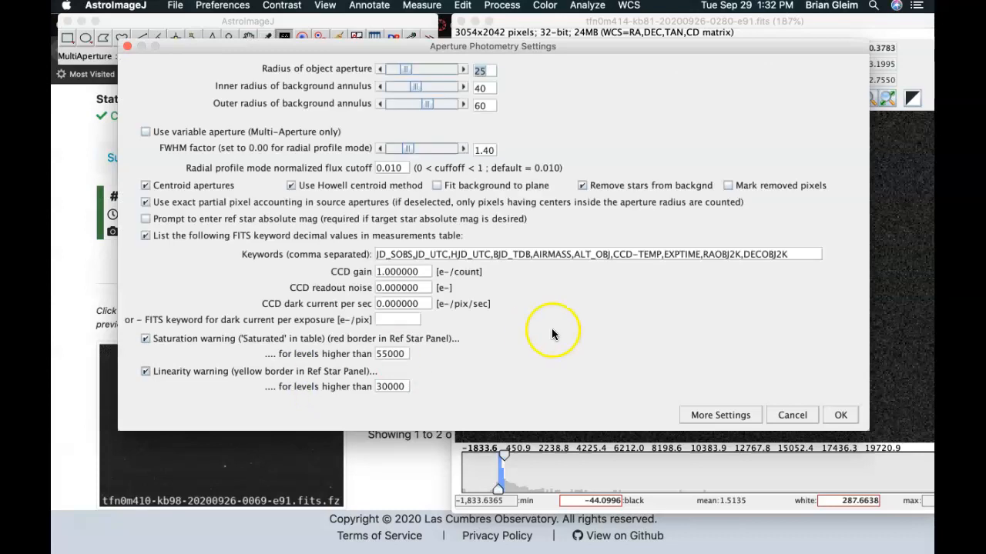
pyautogui.click(697, 416)
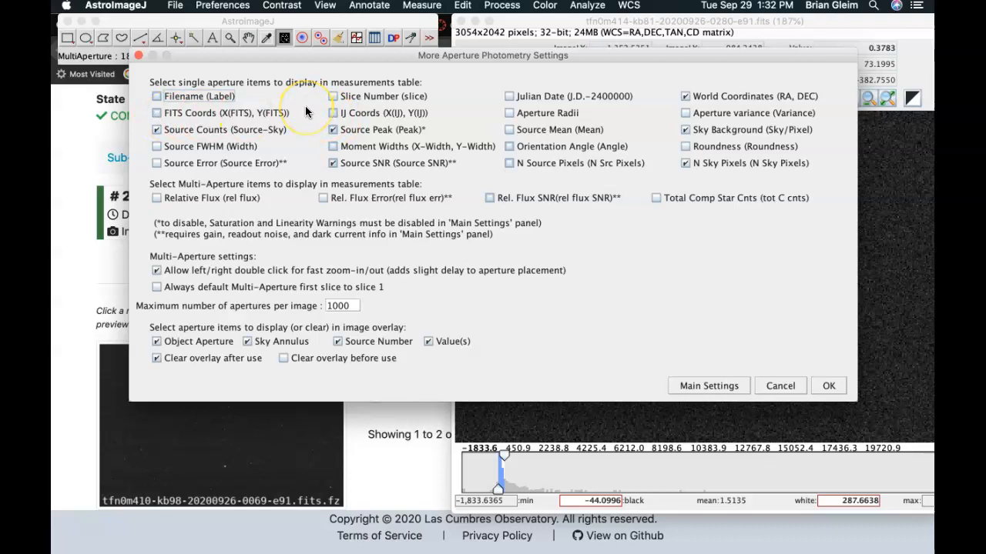
# Exclude Source Peak and N Sky Pixels from the measurements table, keep Source Counts, Source SNR and World Coordinates, and accept the settings.
pyautogui.click(158, 97)
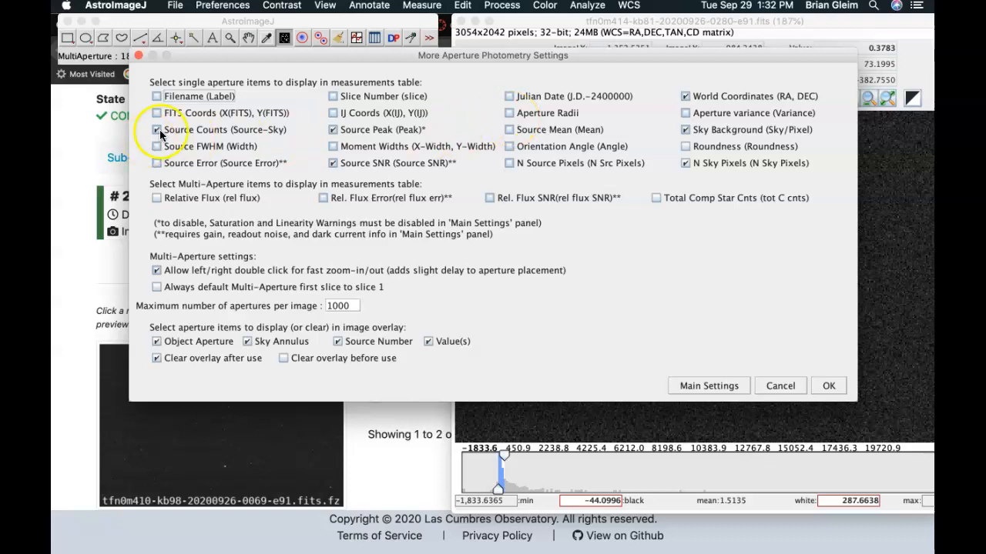
pyautogui.moveTo(167, 132); pyautogui.dragTo(215, 134)
pyautogui.click(215, 133)
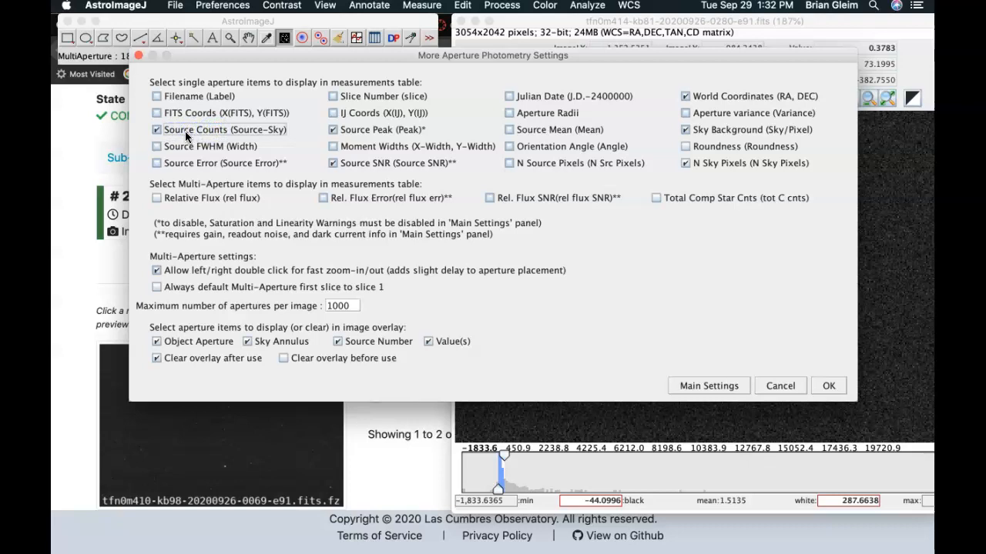
pyautogui.click(199, 135)
pyautogui.click(332, 129)
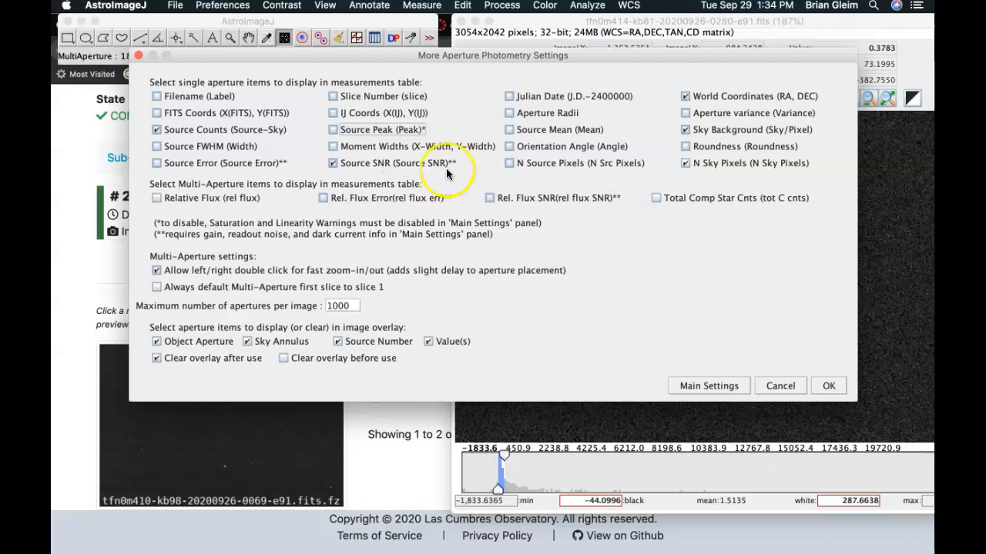
pyautogui.click(685, 163)
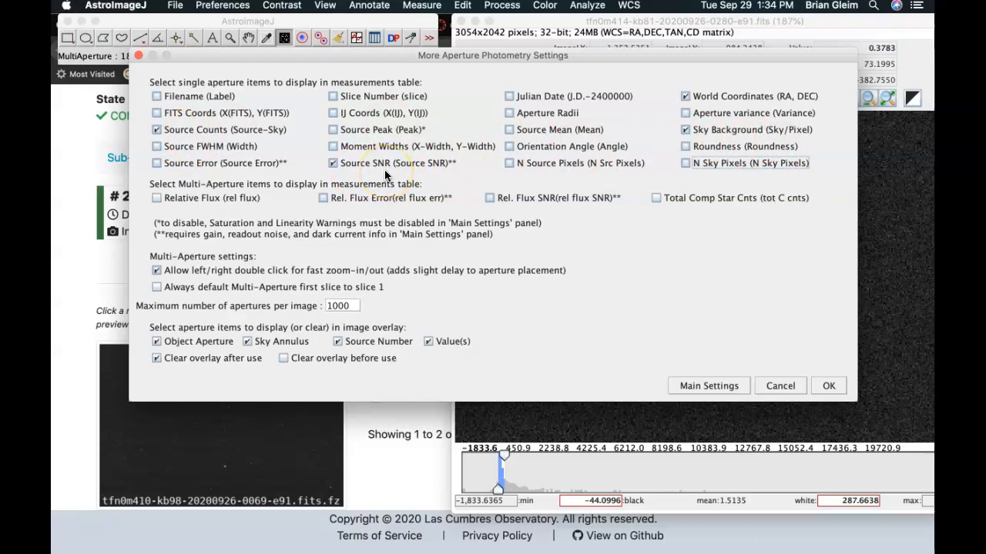
pyautogui.click(684, 97)
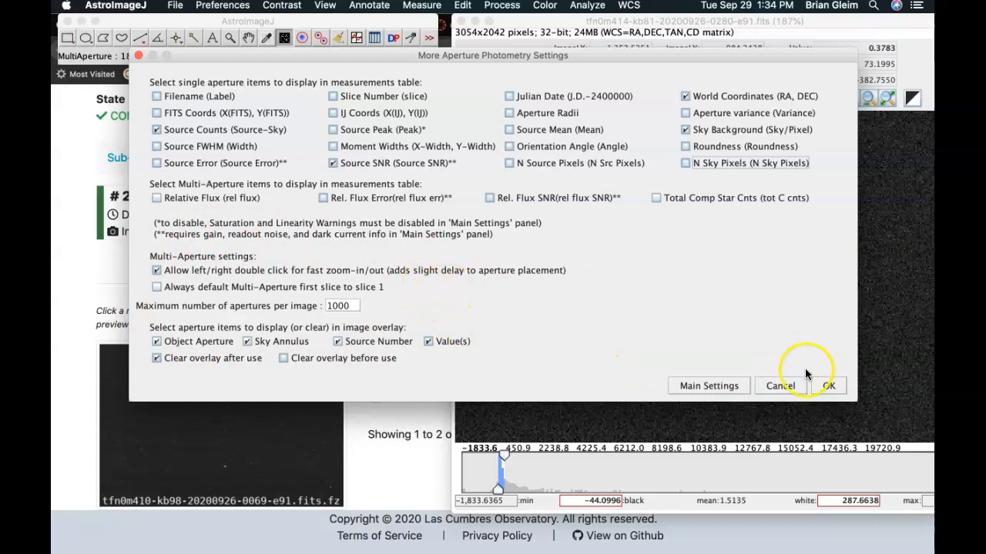
pyautogui.click(824, 386)
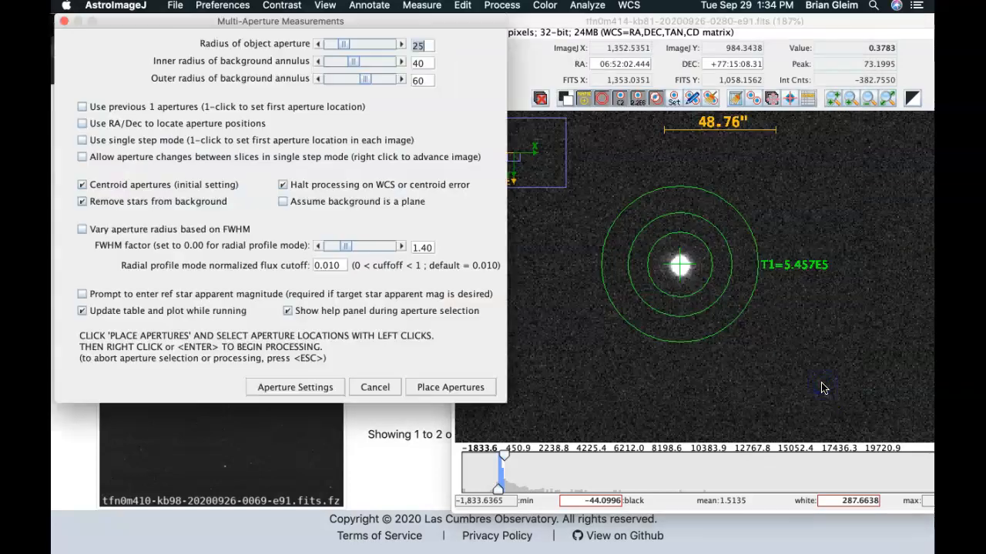
# Place target aperture T1 on the bright star and run the Multi-Aperture measurement.
pyautogui.click(456, 385)
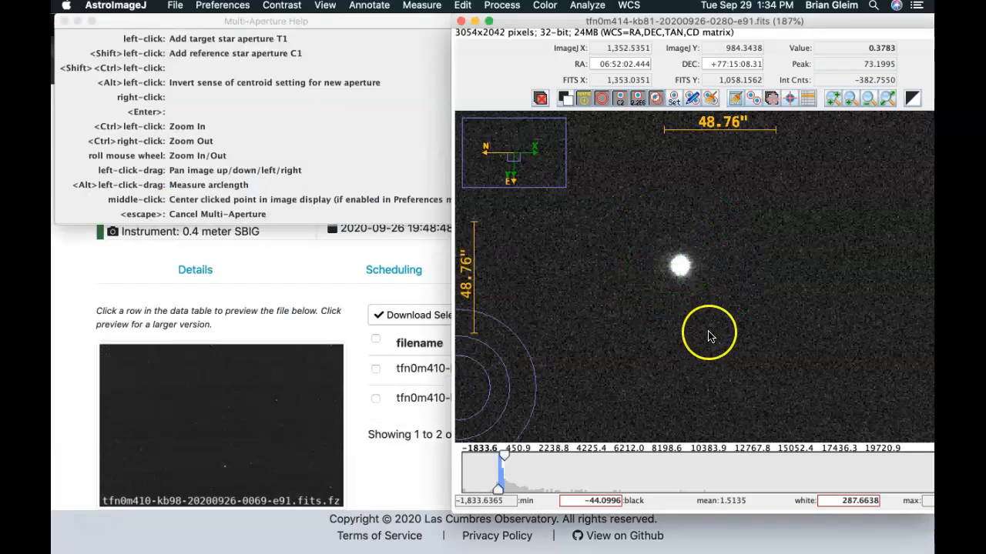
pyautogui.click(679, 268)
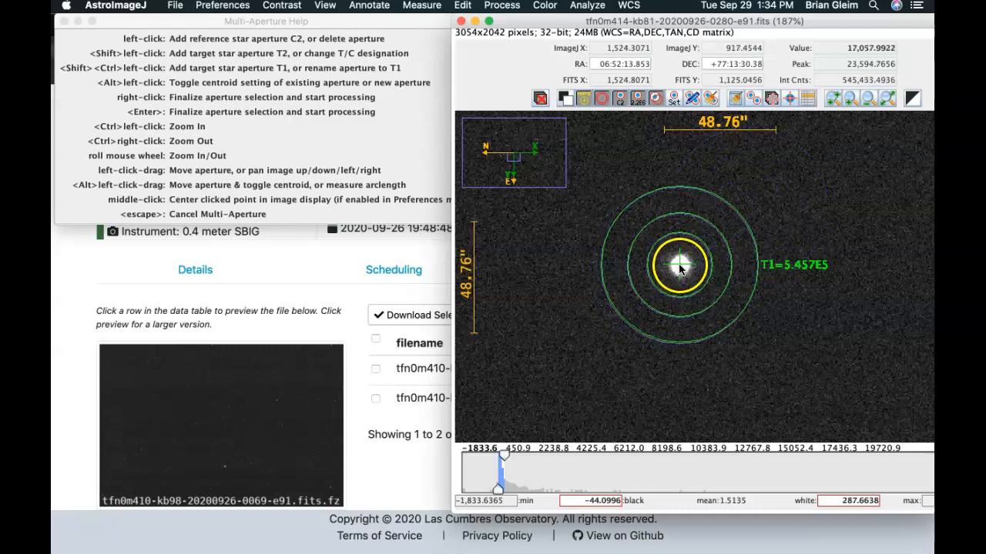
pyautogui.rightClick(556, 343)
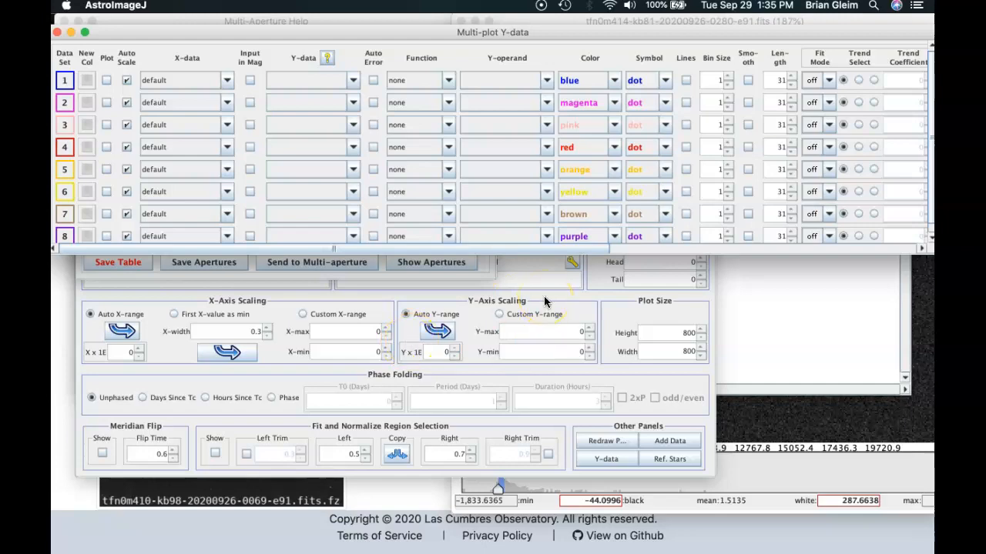
# Bring the Measurements table to the front and examine the T1 coordinates, source counts, signal-to-noise ratio, peak and sky columns.
pyautogui.hotkey('ctrl', 'Up')
pyautogui.click(381, 94)
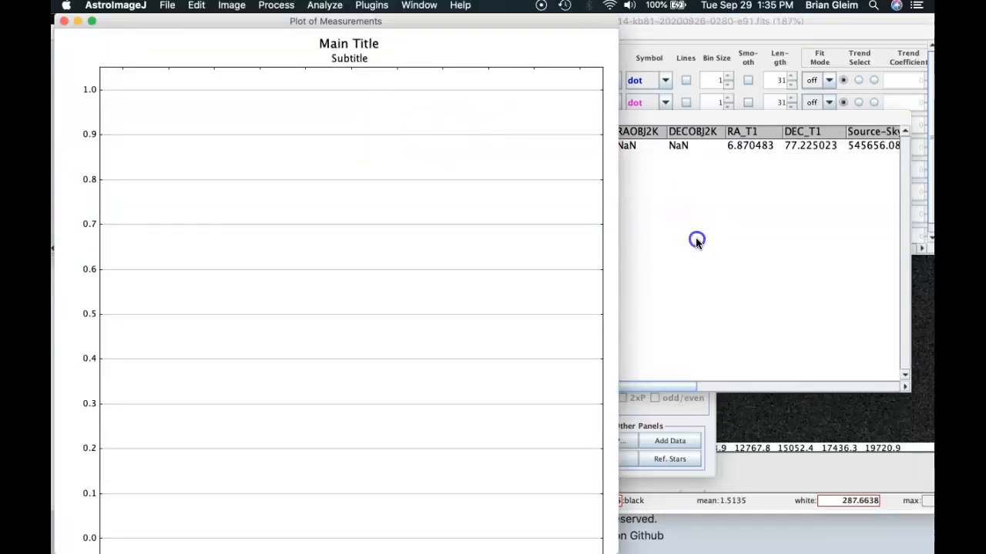
pyautogui.click(695, 238)
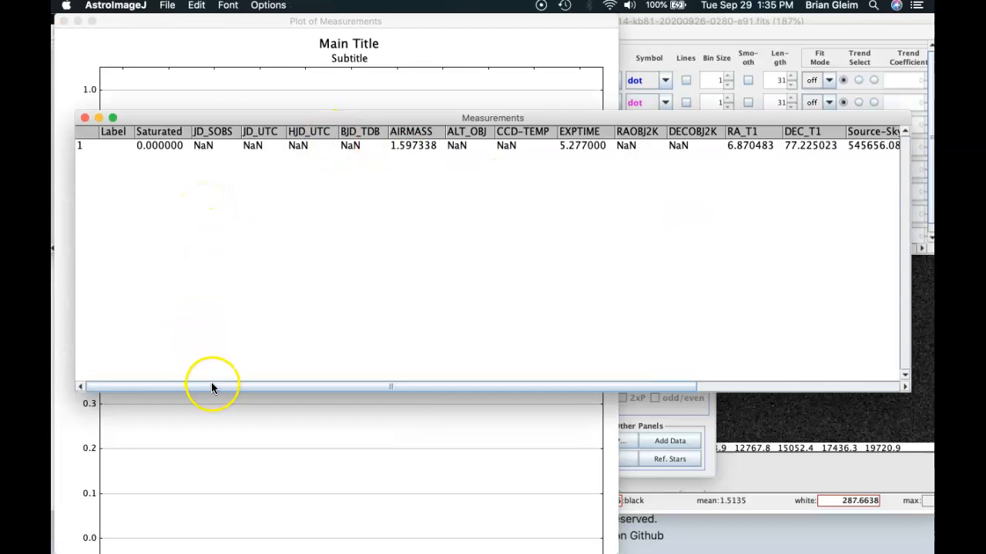
pyautogui.moveTo(212, 387); pyautogui.dragTo(437, 372)
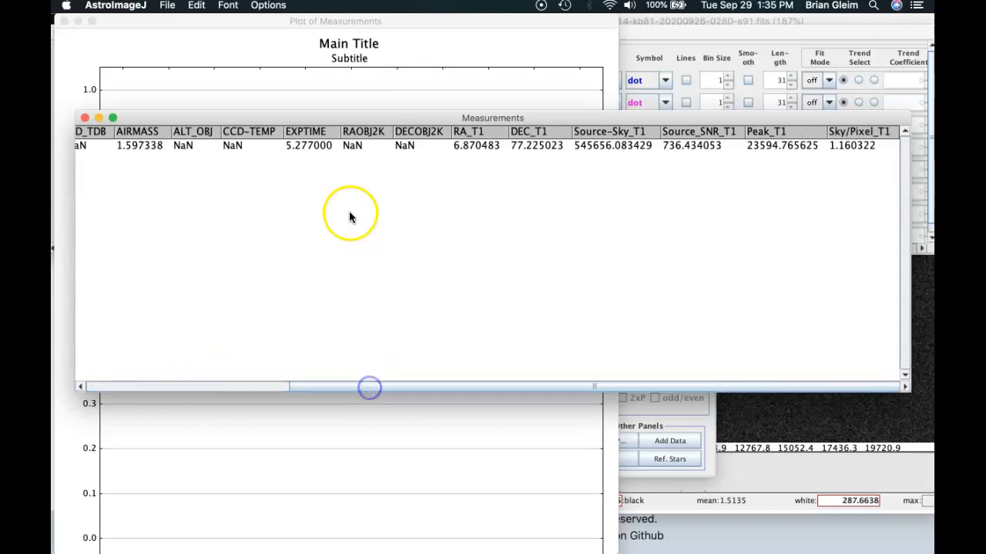
pyautogui.click(574, 146)
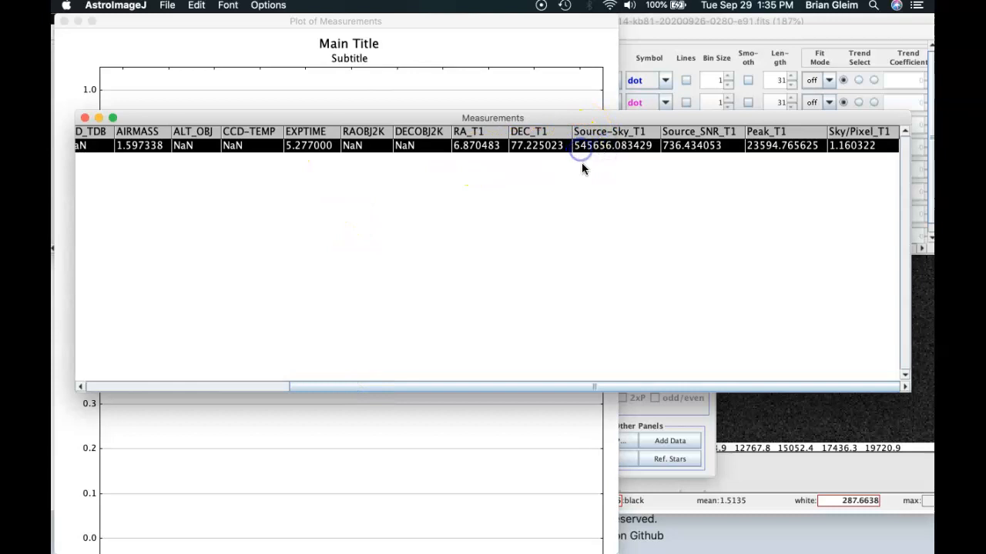
pyautogui.click(599, 198)
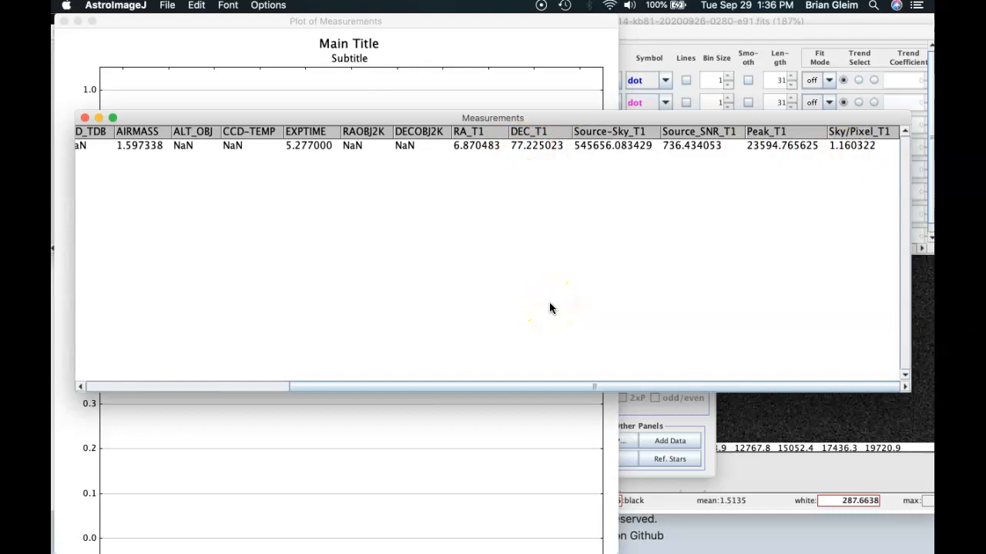
# Switch to the Word document Honors AST 111 Project Step 1 and review its exposure time data table.
pyautogui.hotkey('ctrl', 'Up')
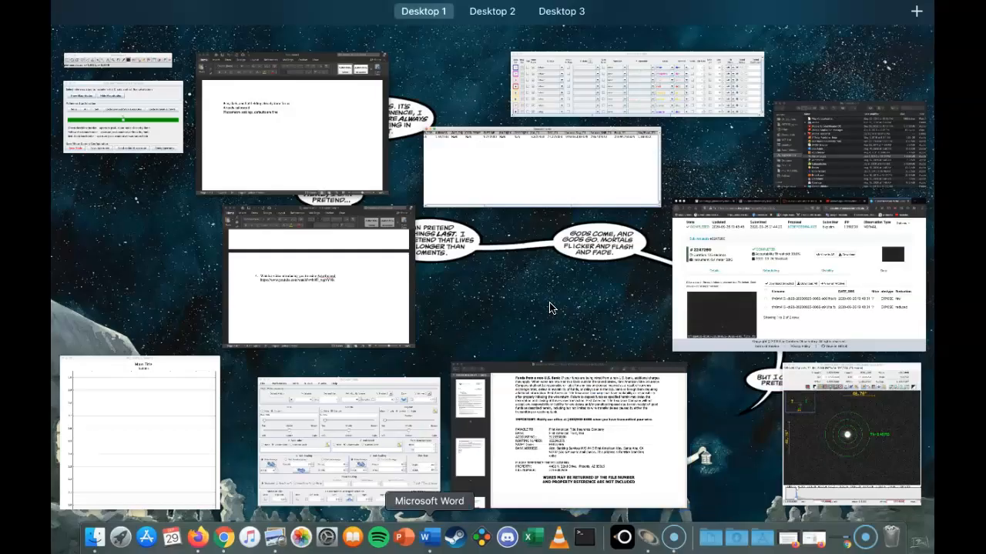
pyautogui.click(434, 541)
pyautogui.scroll(10, 416, 346)
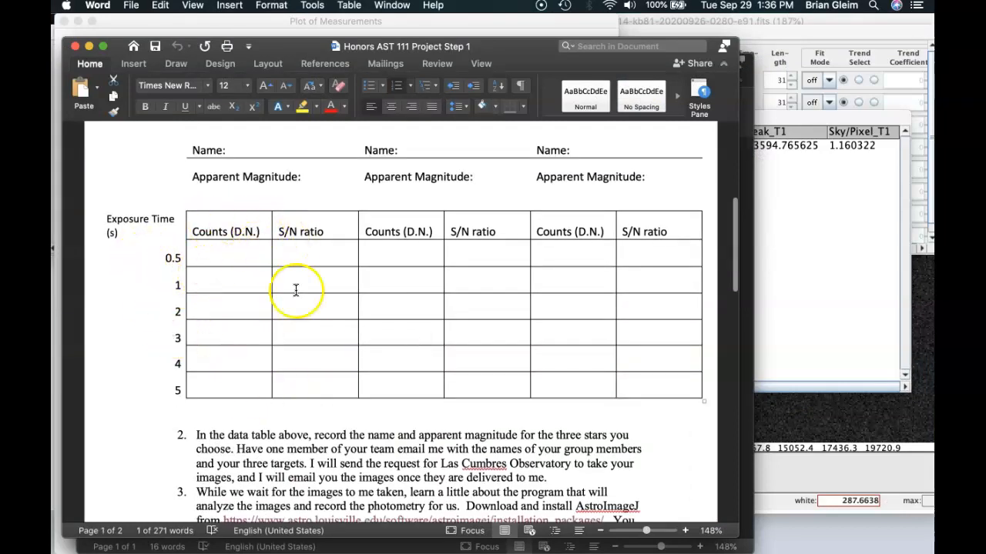
pyautogui.scroll(3, 638, 352)
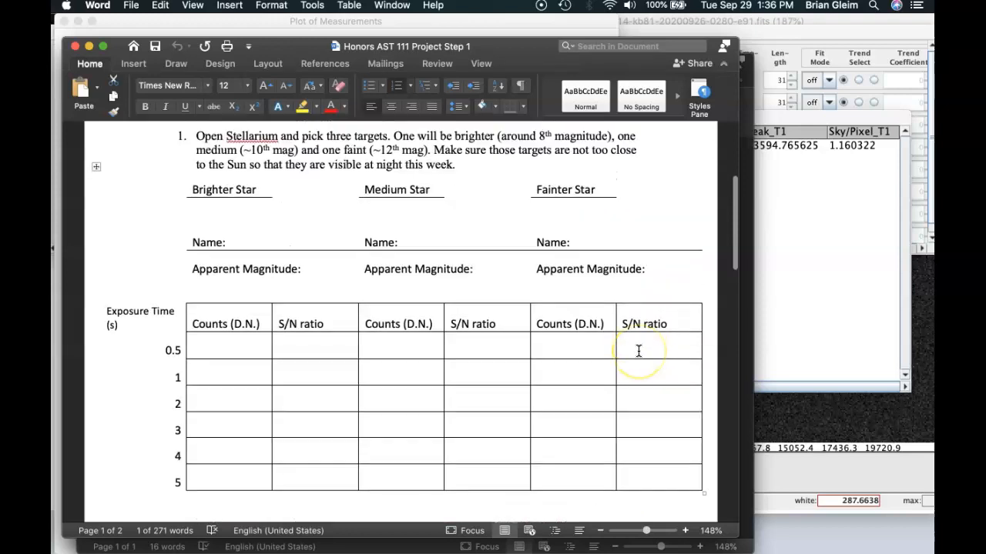
pyautogui.scroll(-1, 493, 385)
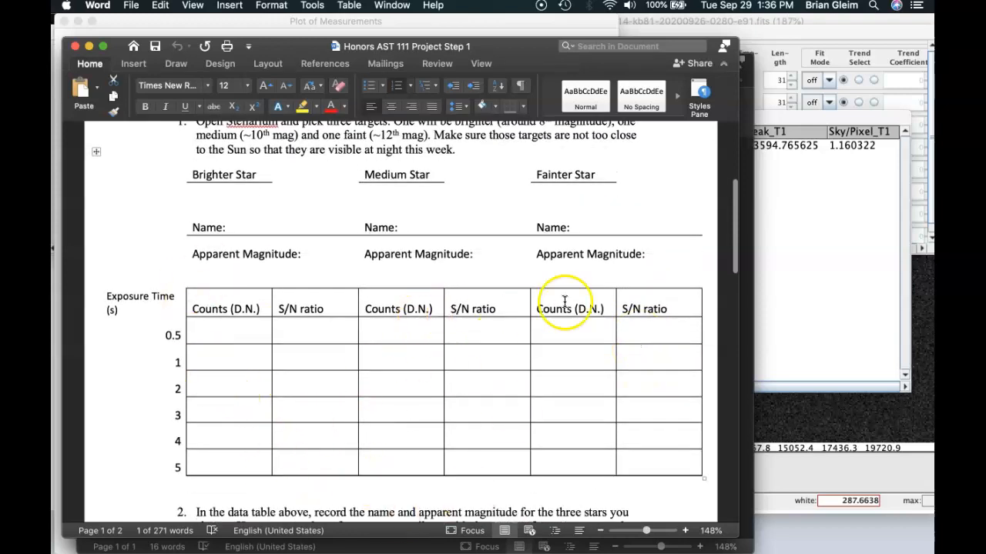
pyautogui.click(206, 334)
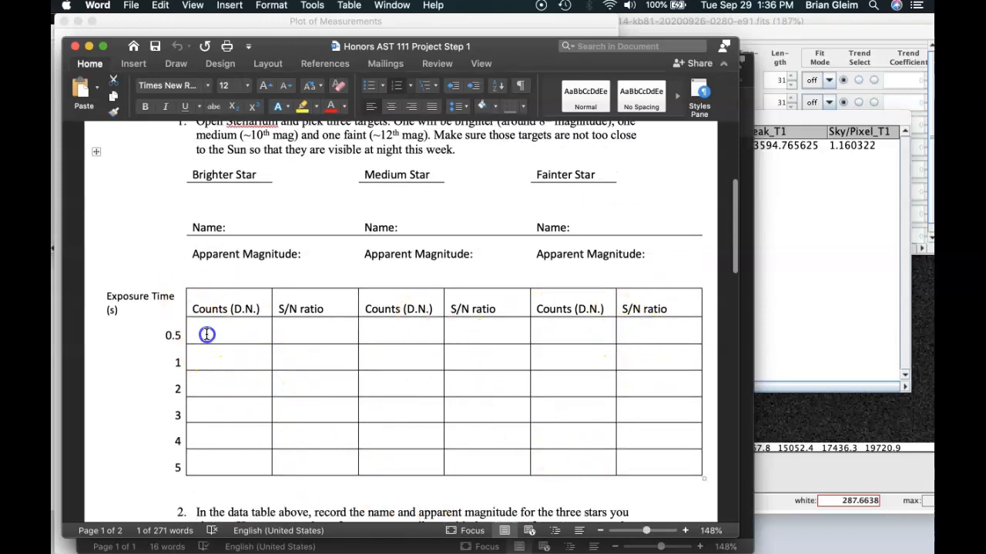
# Remove "(D.N.)" from the Counts headings of the brighter, medium and fainter stars in the data table.
pyautogui.click(261, 310)
pyautogui.press('BackSpace')
pyautogui.press('BackSpace')
pyautogui.press('BackSpace')
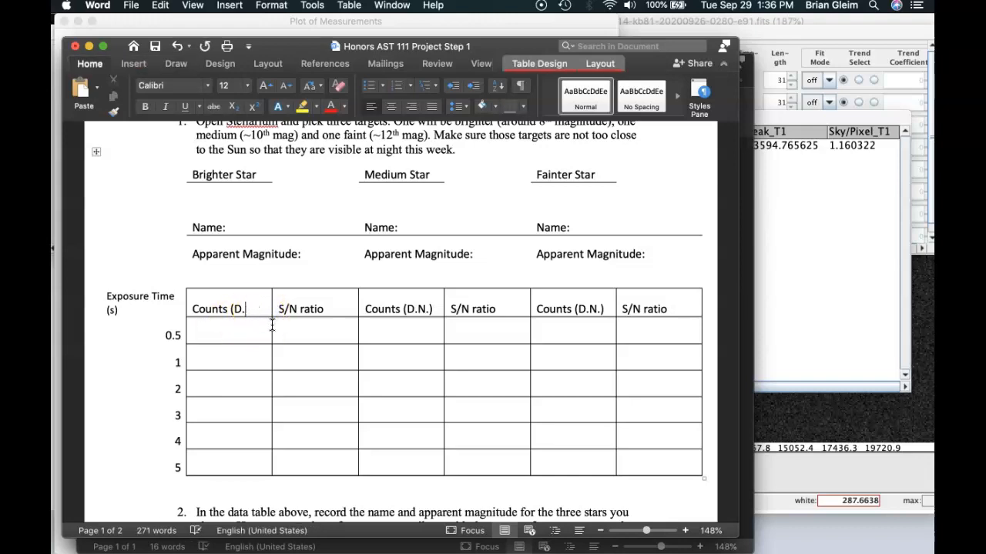
pyautogui.click(428, 311)
pyautogui.press('BackSpace')
pyautogui.press('BackSpace')
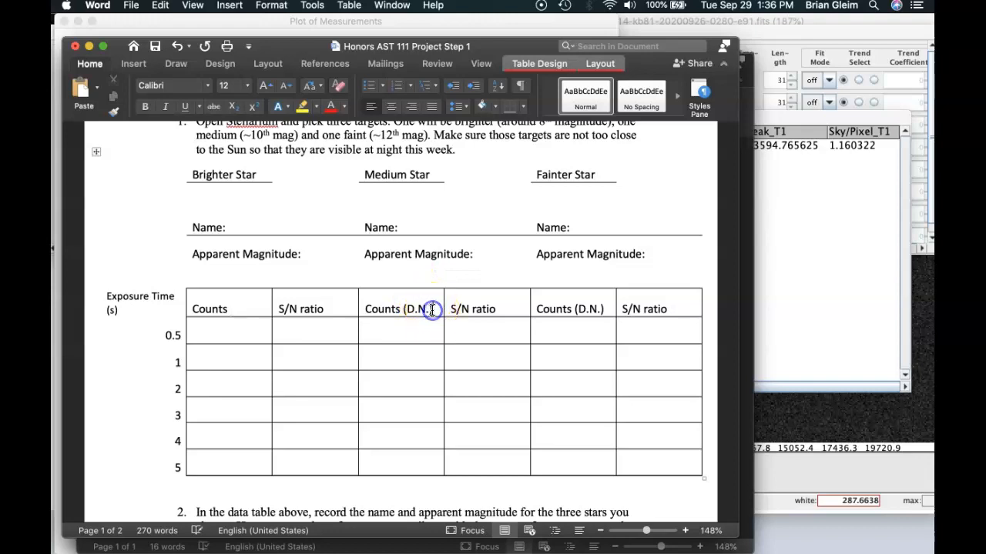
pyautogui.press('BackSpace')
pyautogui.press('BackSpace')
pyautogui.press('BackSpace')
pyautogui.press('BackSpace')
pyautogui.press('BackSpace')
pyautogui.click(603, 305)
pyautogui.press('BackSpace')
pyautogui.press('BackSpace')
pyautogui.press('BackSpace')
pyautogui.press('BackSpace')
pyautogui.press('BackSpace')
pyautogui.press('BackSpace')
pyautogui.press('BackSpace')
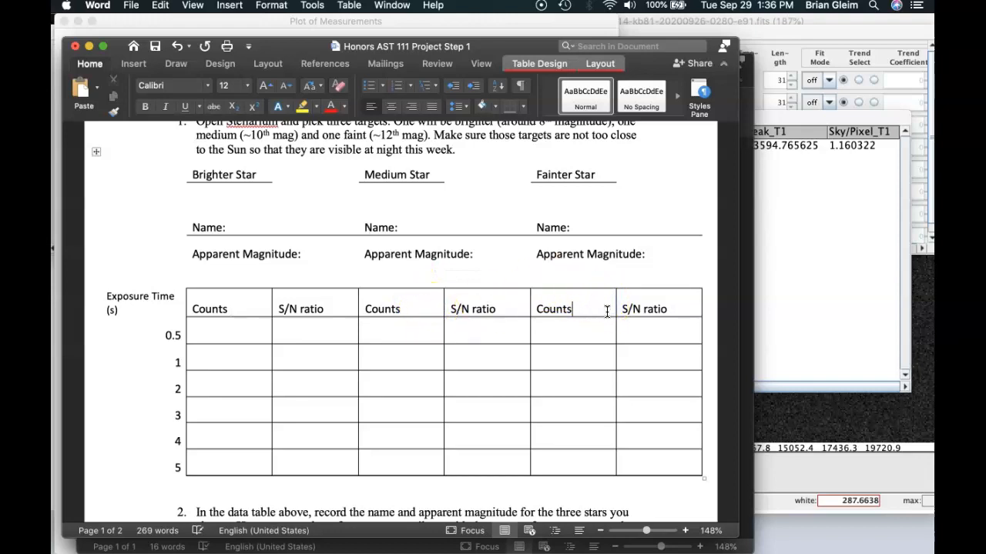
# Add "Source" in front of all three Counts headings so that each reads "Source Counts".
pyautogui.click(194, 308)
pyautogui.write('Source')
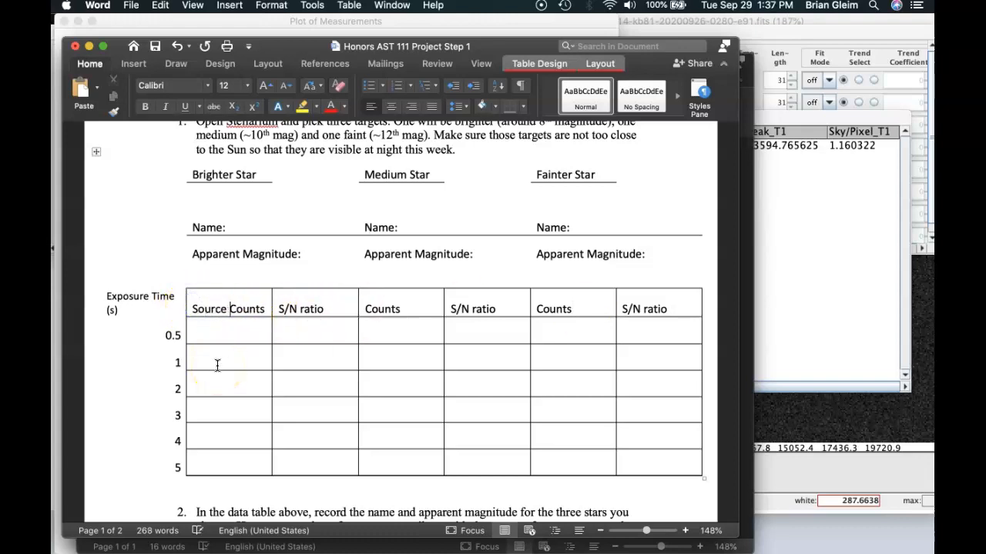
pyautogui.click(354, 318)
pyautogui.write('Sour')
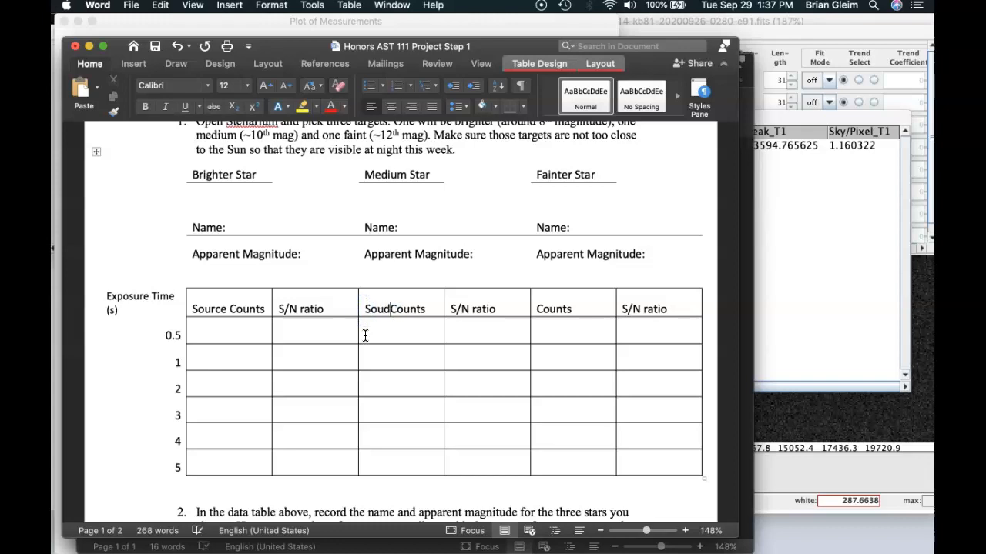
pyautogui.write('ce')
pyautogui.click(537, 308)
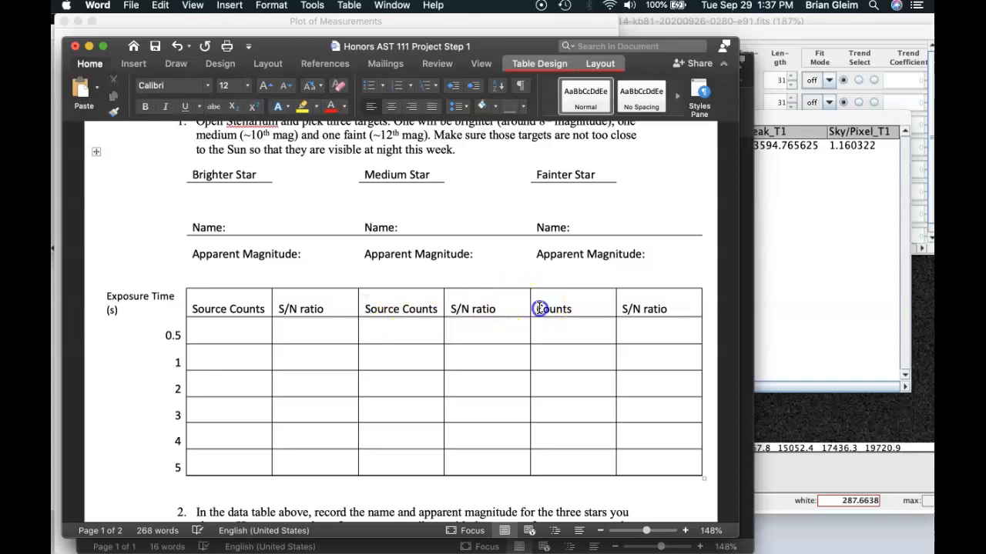
pyautogui.write('Source')
pyautogui.click(238, 329)
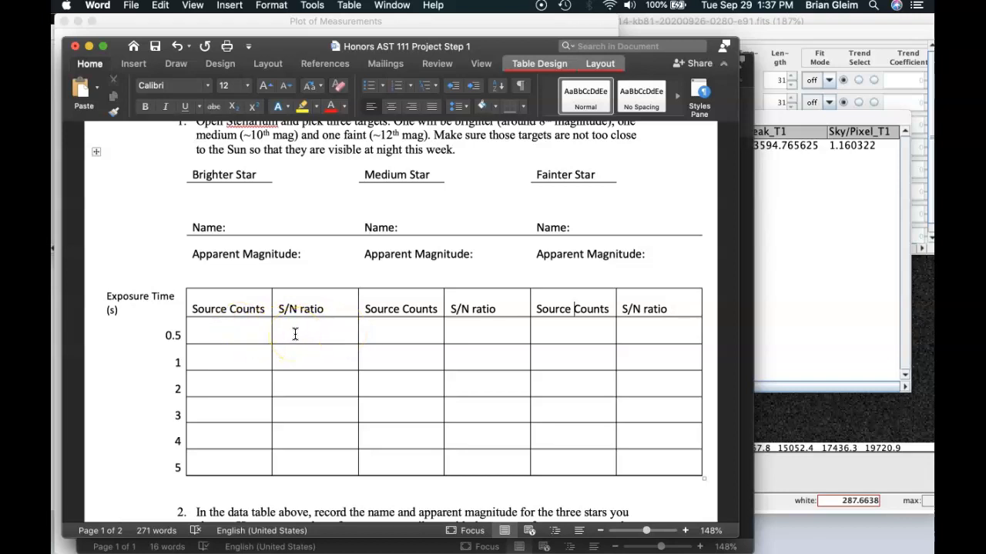
# Switch back to AstroImageJ, open the star image's FITS header and examine its actual and requested exposure length entries.
pyautogui.click(812, 251)
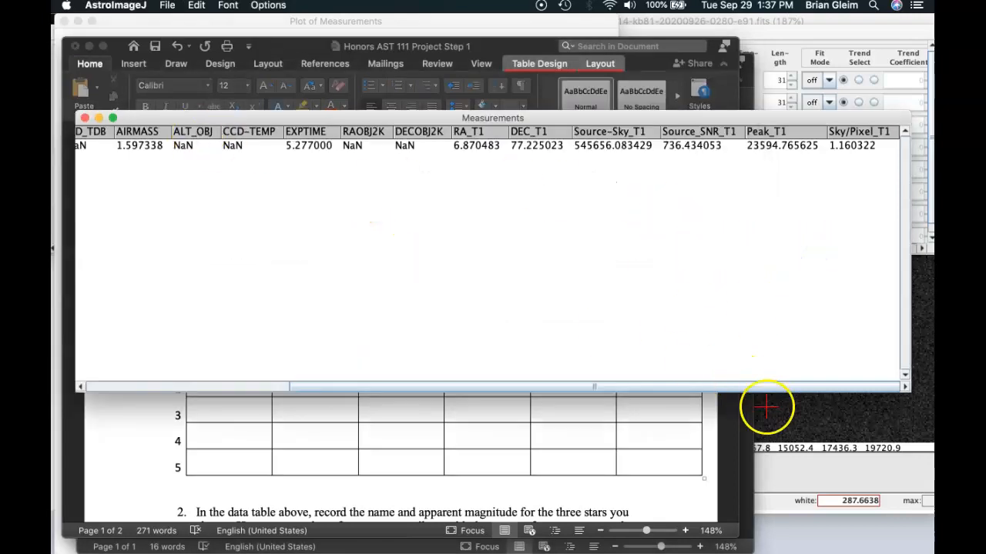
pyautogui.click(787, 430)
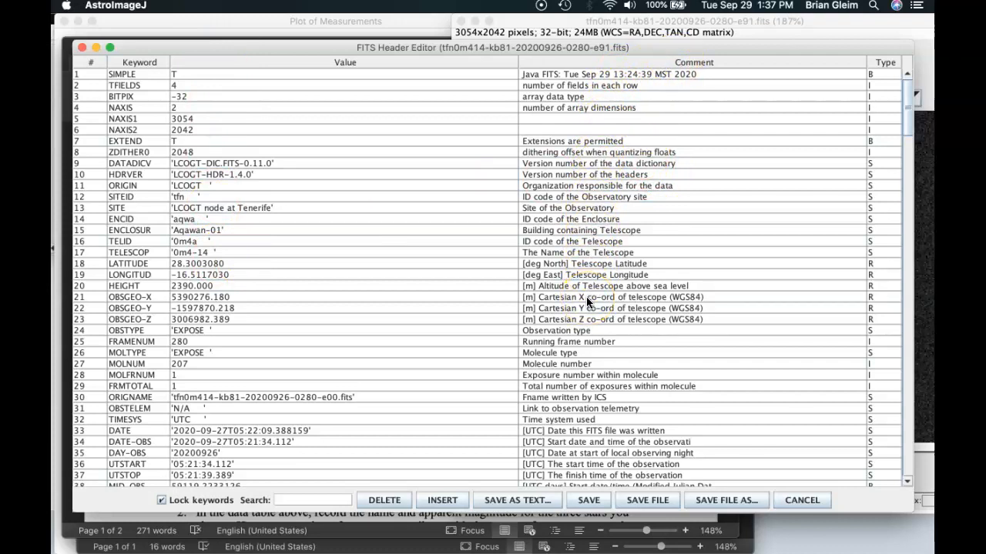
pyautogui.scroll(-8, 586, 297)
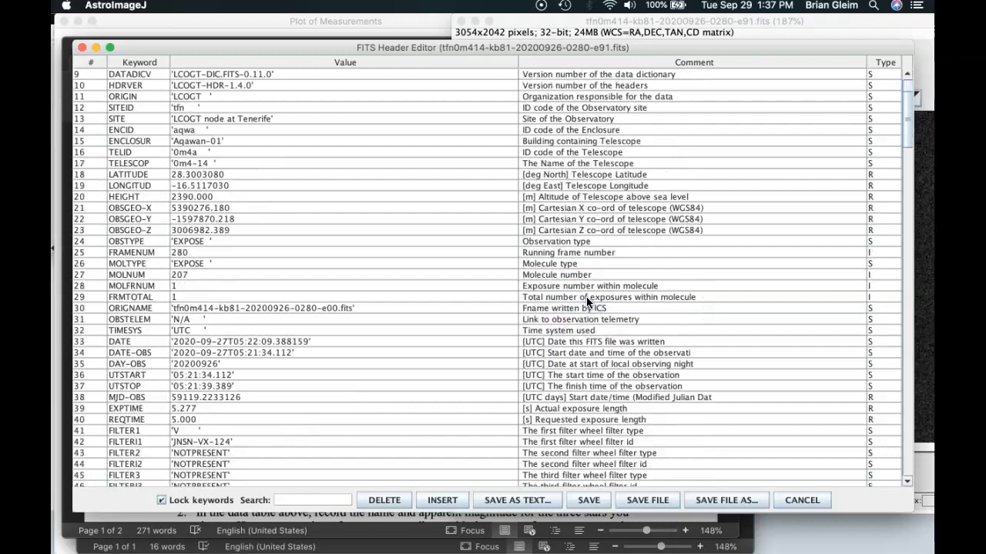
pyautogui.scroll(-3, 586, 297)
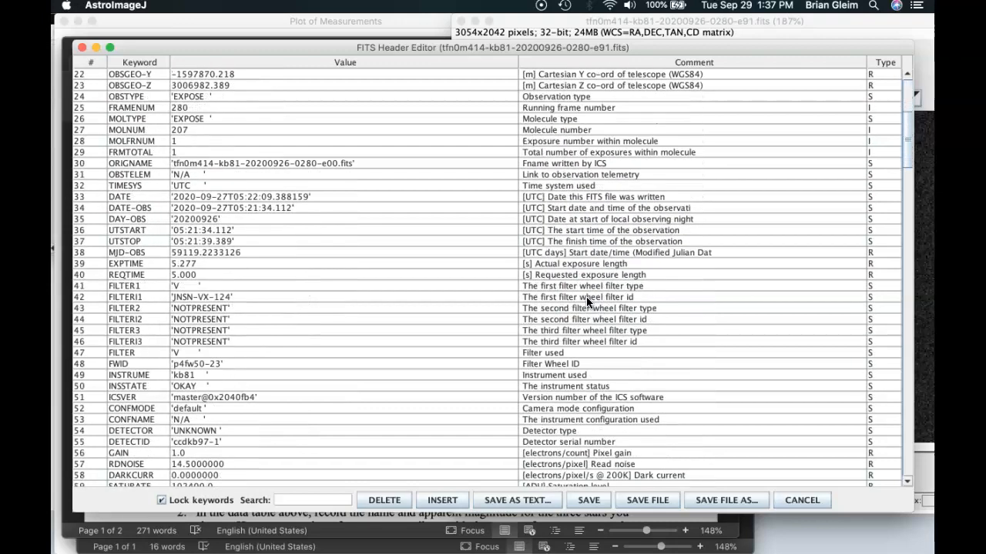
pyautogui.scroll(-6, 586, 297)
pyautogui.scroll(-1, 586, 296)
pyautogui.scroll(2, 586, 296)
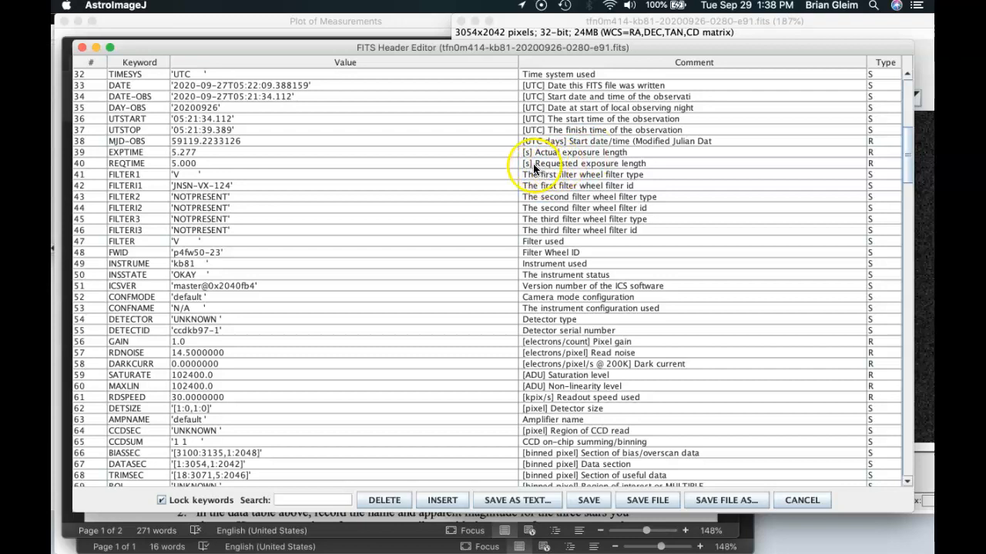
# Examine the Group ID entry in the FITS header and compare it with the requested exposure length.
pyautogui.click(201, 163)
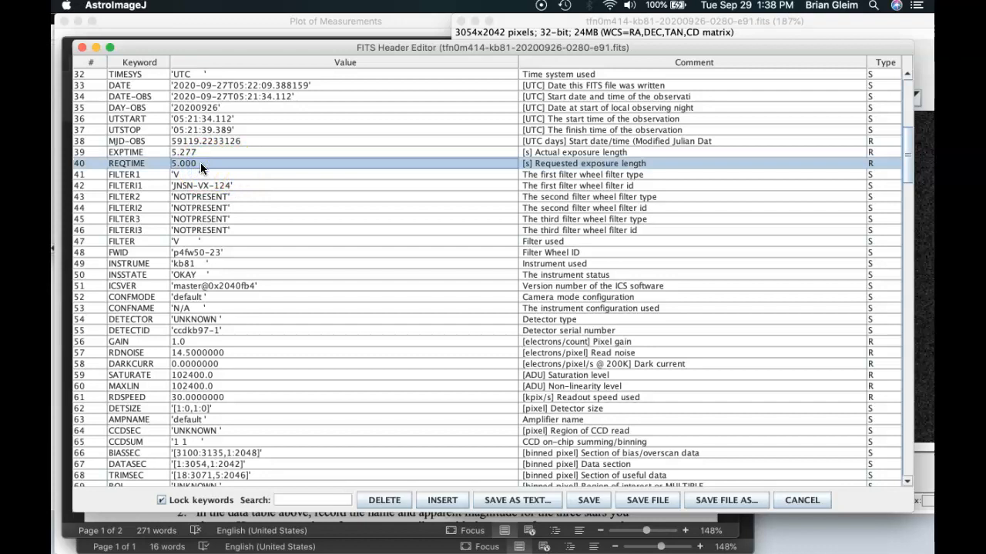
pyautogui.scroll(-4, 200, 163)
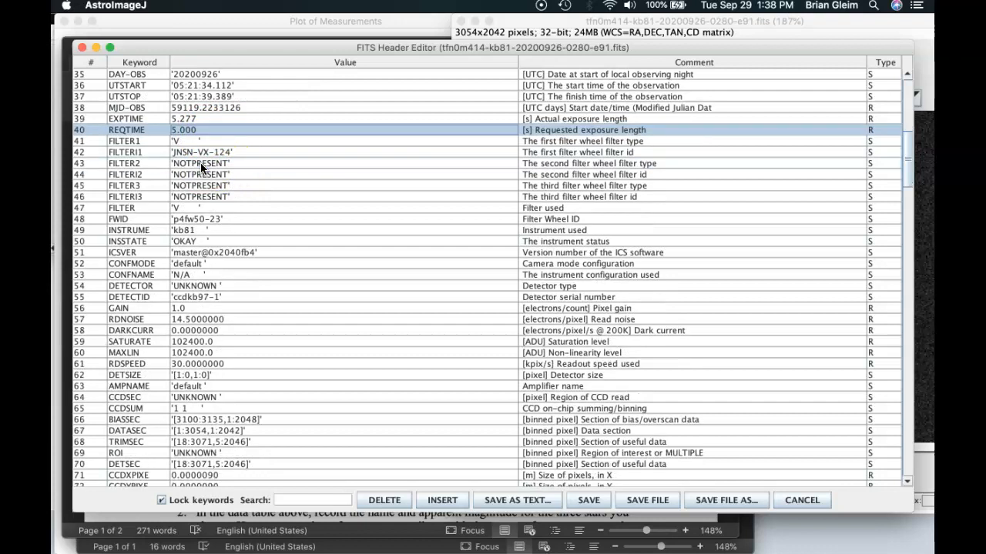
pyautogui.scroll(-9, 200, 163)
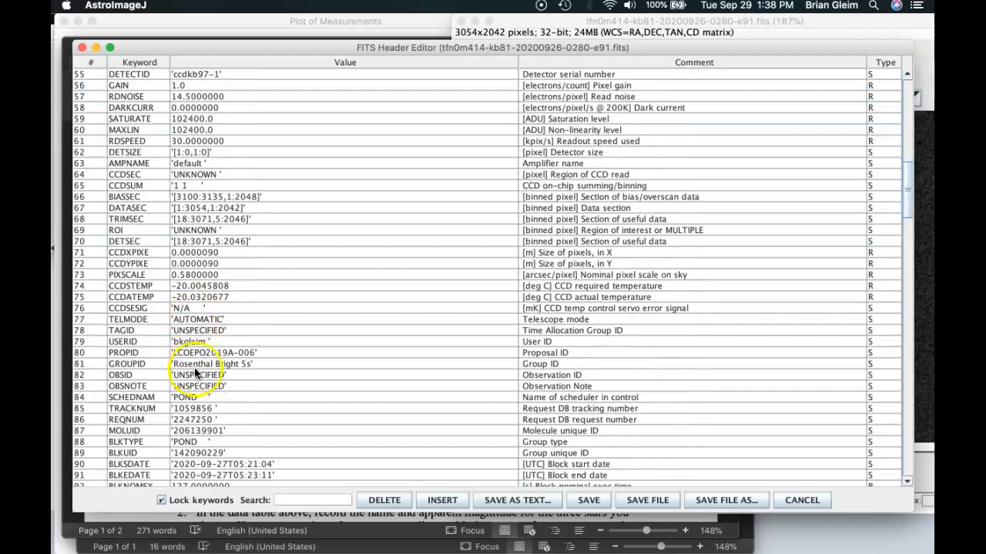
pyautogui.click(195, 365)
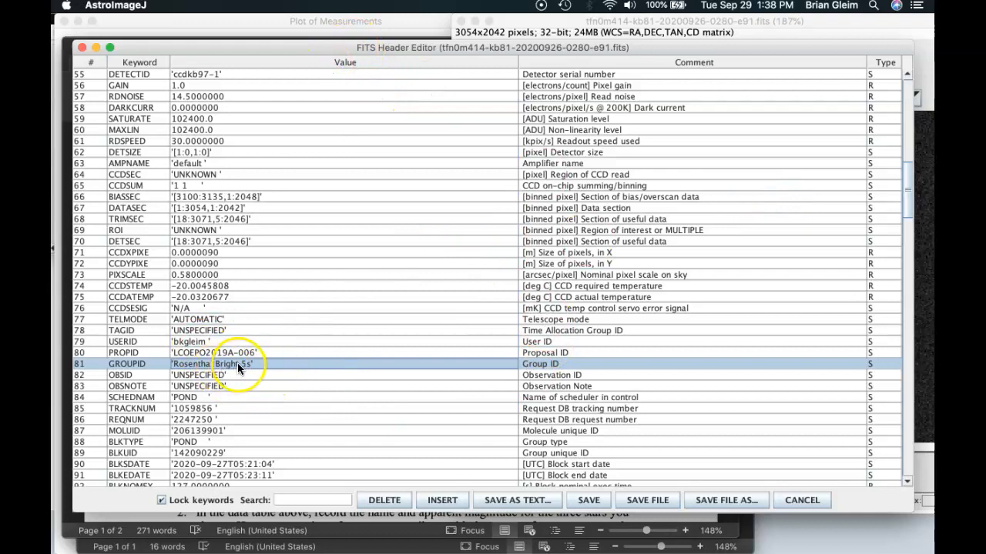
pyautogui.scroll(8, 275, 373)
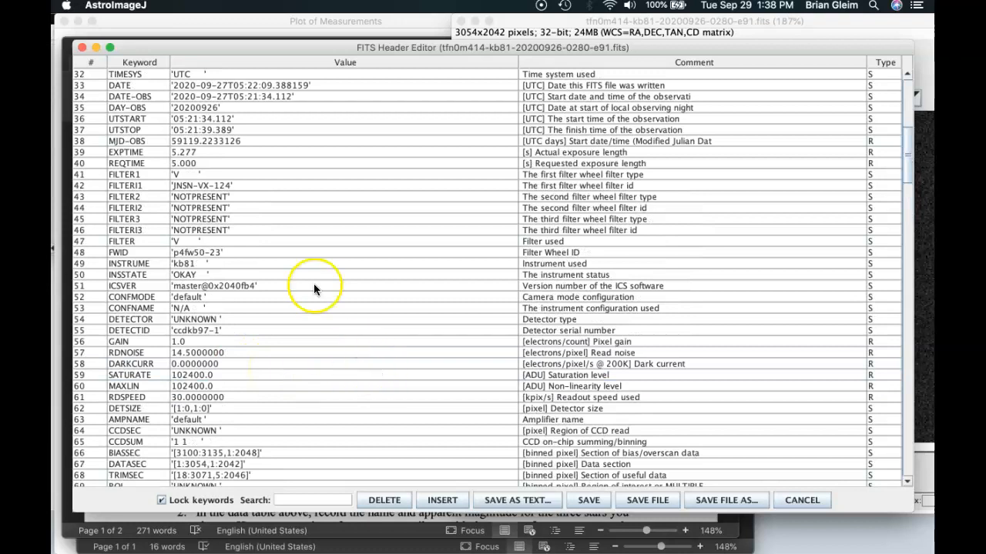
pyautogui.scroll(2, 314, 288)
pyautogui.click(192, 207)
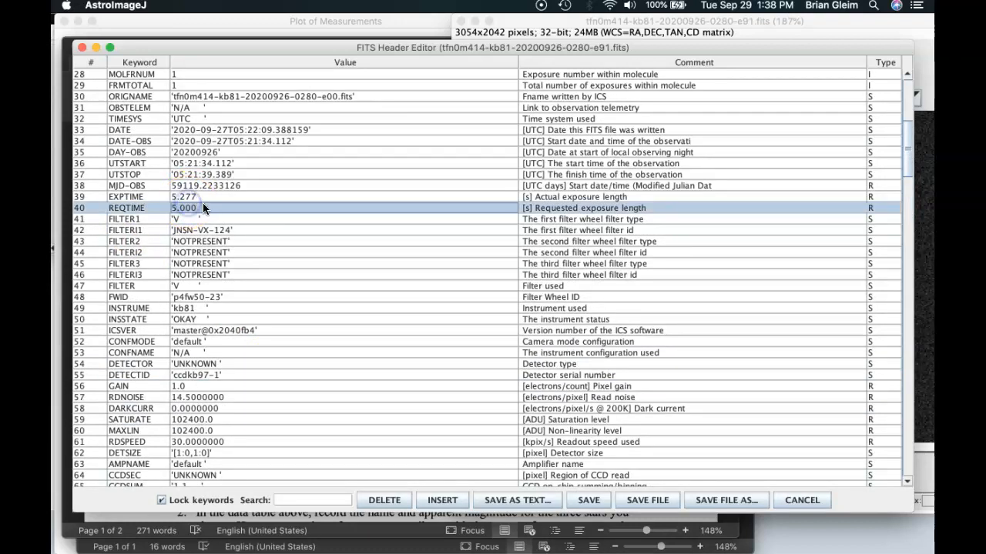
# Switch to the Word data table's 5-second row, and look up the star's Source-Sky and Source_SNR values in AstroImageJ's Measurements table.
pyautogui.hotkey('ctrl', 'Up')
pyautogui.click(291, 305)
pyautogui.click(221, 465)
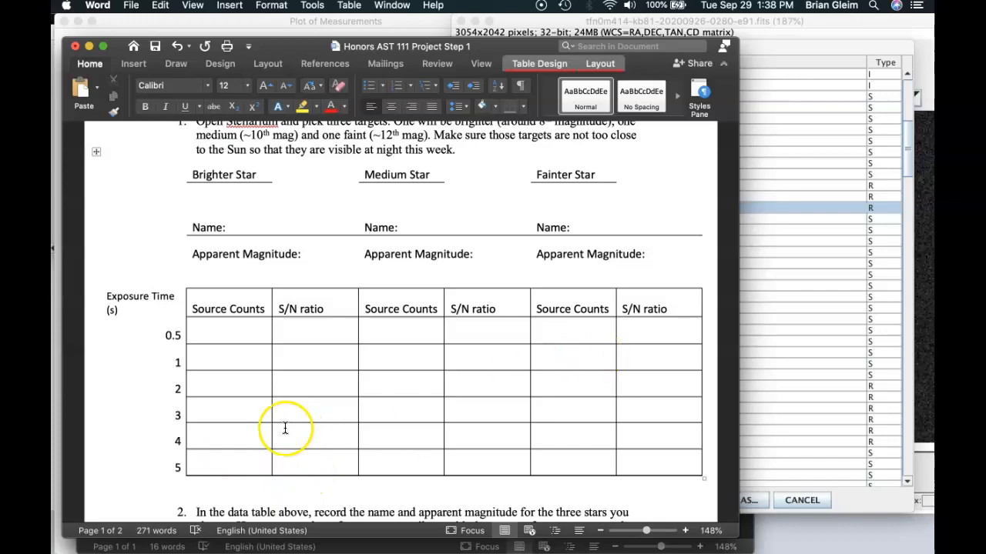
pyautogui.hotkey('ctrl', 'Up')
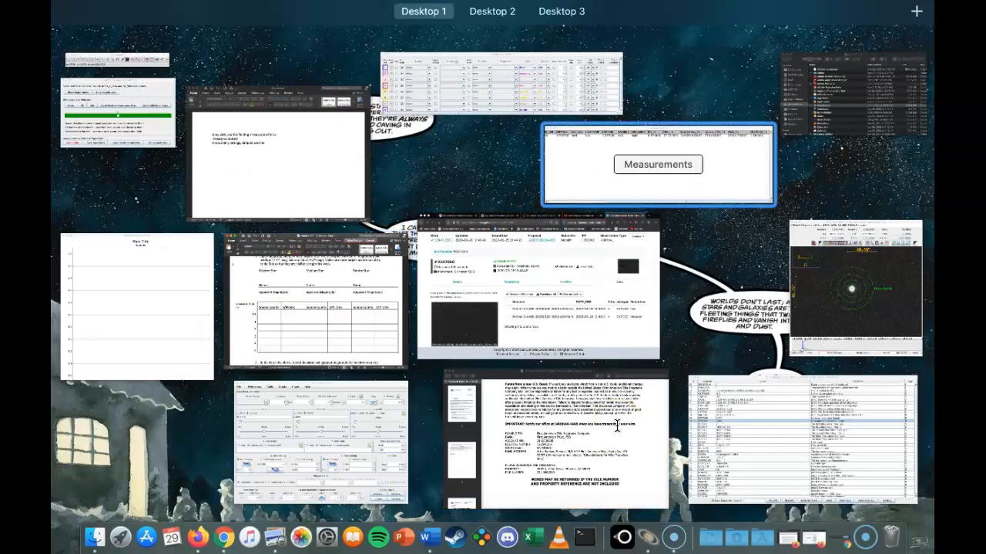
pyautogui.click(626, 165)
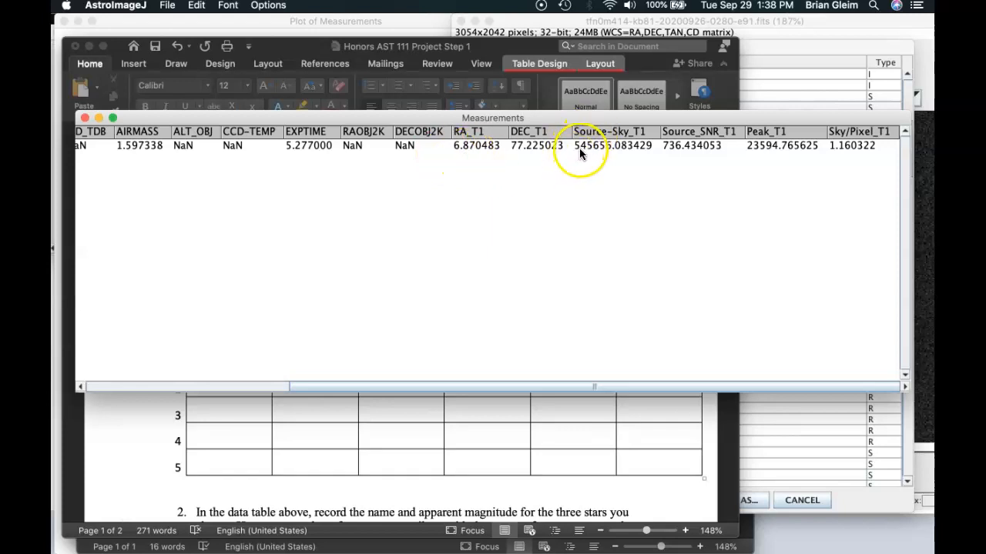
# Return to the Word document and record 545656 source counts and an S/N ratio of 736 for the brighter star's 5-second exposure.
pyautogui.hotkey('ctrl', 'Up')
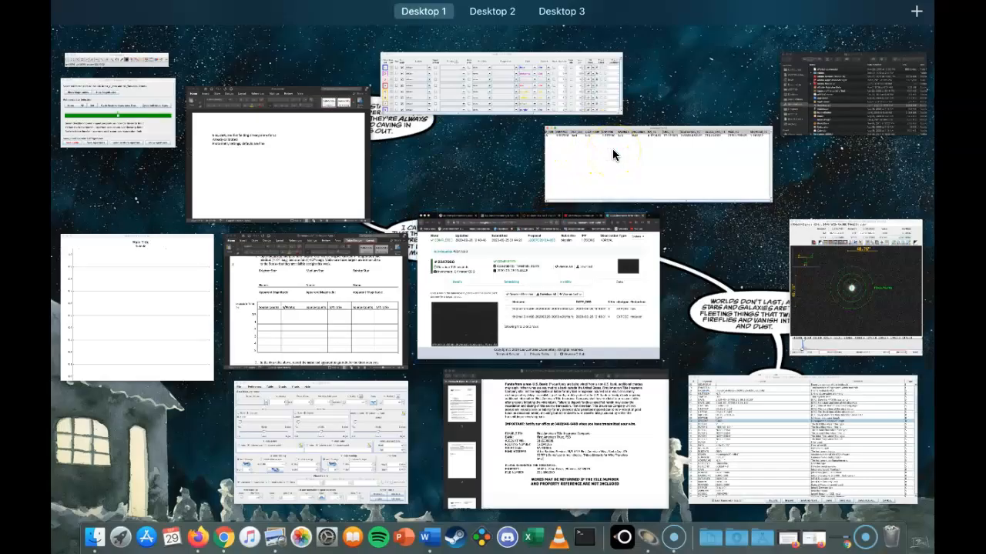
pyautogui.click(318, 300)
pyautogui.click(219, 462)
pyautogui.write('545556')
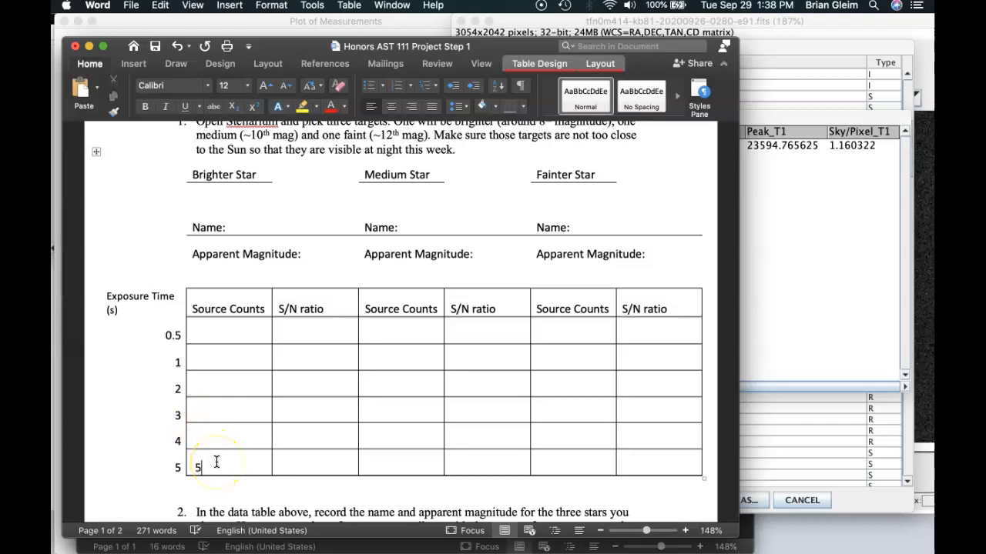
pyautogui.click(327, 456)
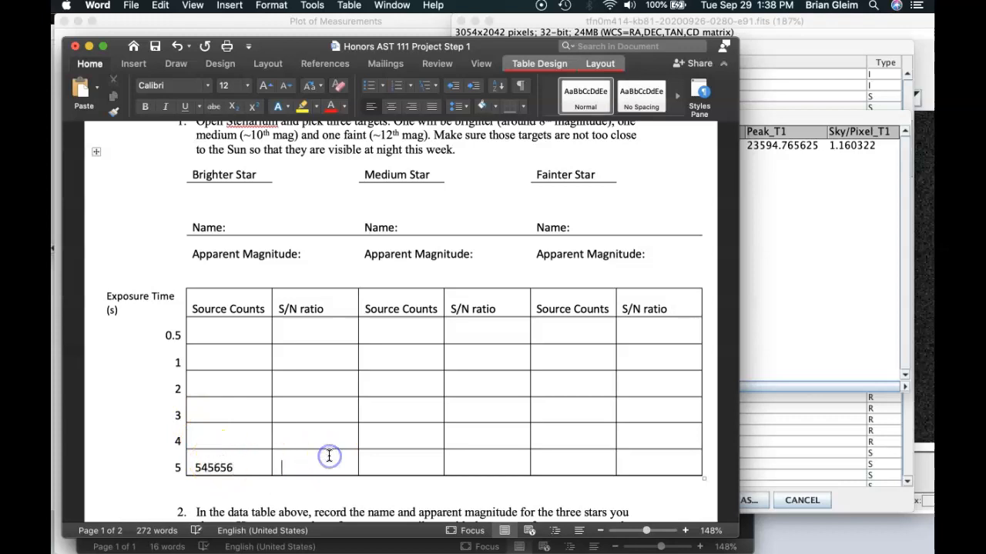
pyautogui.write('736')
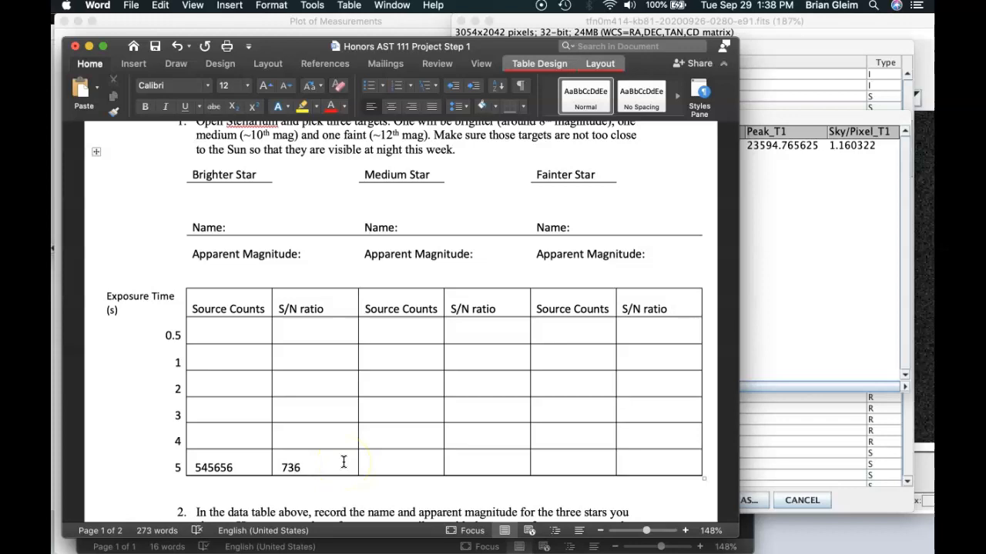
pyautogui.click(231, 457)
pyautogui.click(658, 333)
pyautogui.click(174, 501)
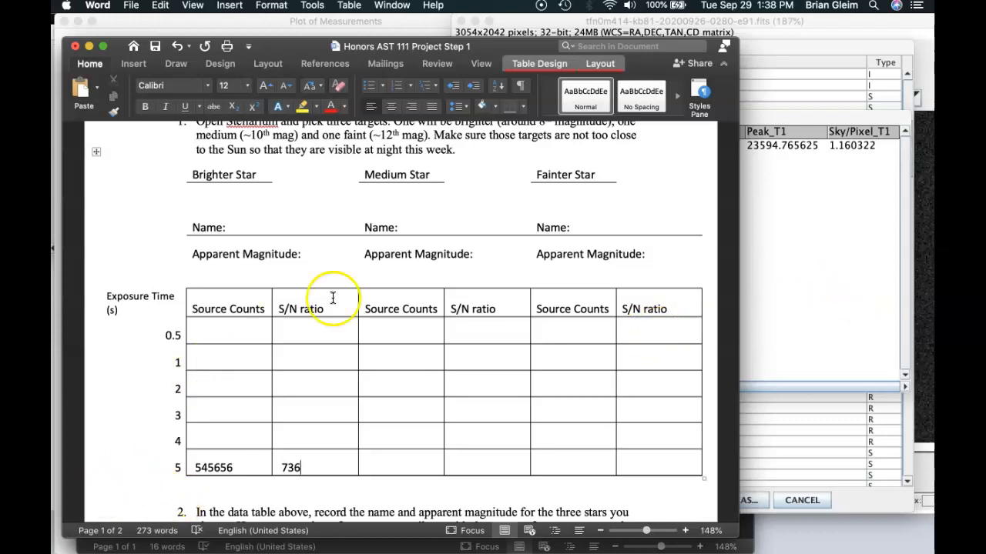